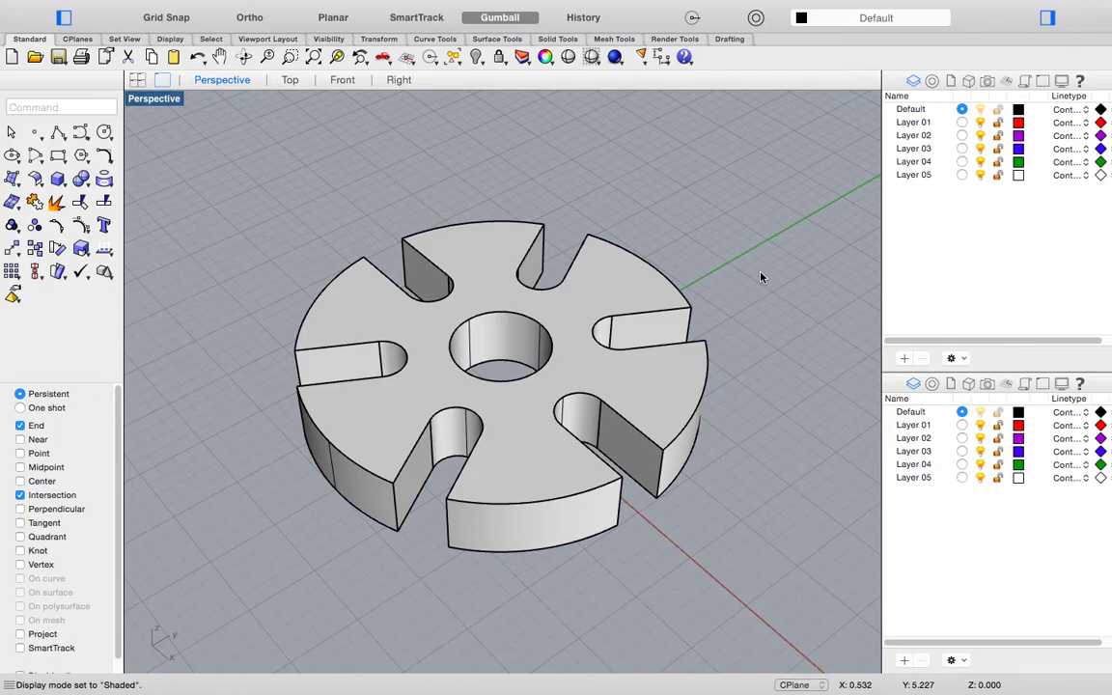
Hide the finished slotted wheel solid and its two flat profile curves to leave the workspace empty.
{"action": "mouse_move", "coordinate": [652, 280]}
{"action": "right_mouse_down"}
{"action": "mouse_move", "coordinate": [686, 322]}
{"action": "mouse_move", "coordinate": [659, 281]}
{"action": "right_mouse_up"}
{"action": "scroll", "coordinate": [582, 290], "scroll_direction": "down", "scroll_amount": 3}
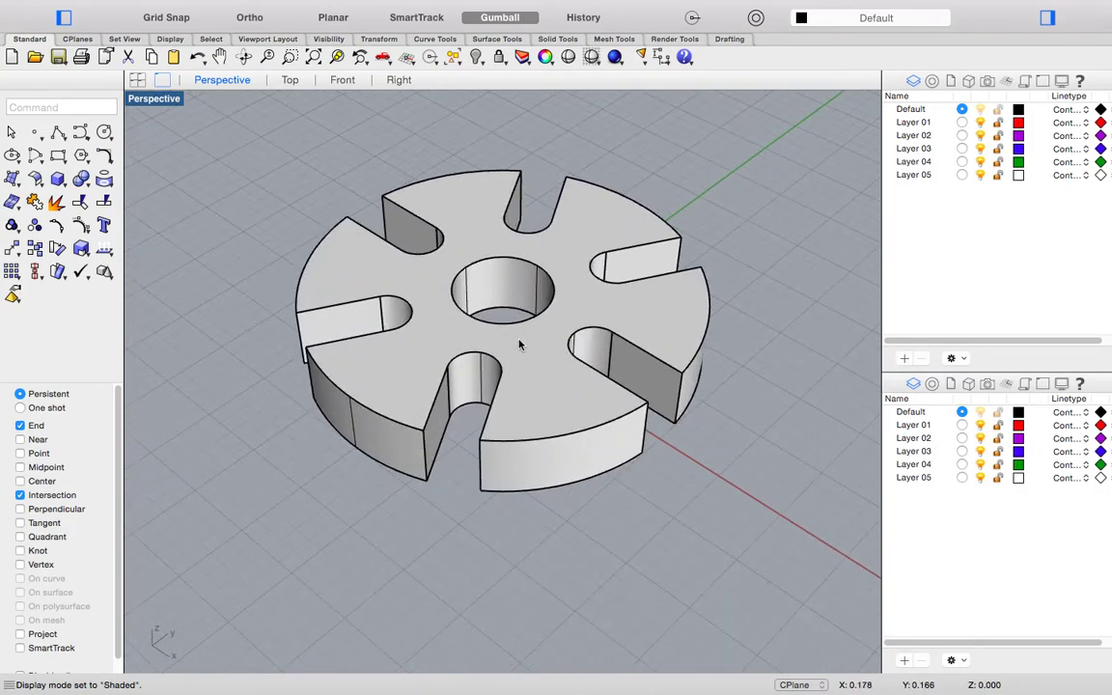
{"action": "scroll", "coordinate": [513, 333], "scroll_direction": "down", "scroll_amount": 5}
{"action": "right_click_drag", "start_coordinate": [512, 333], "coordinate": [526, 309]}
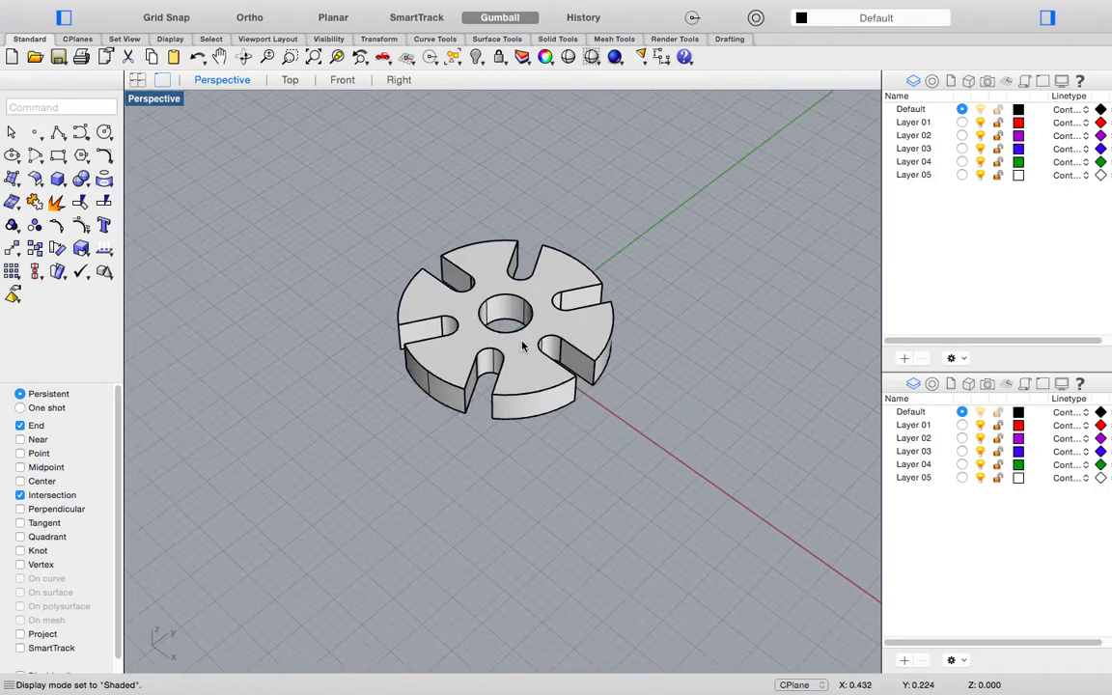
{"action": "left_click", "coordinate": [482, 367]}
{"action": "left_click", "coordinate": [475, 56]}
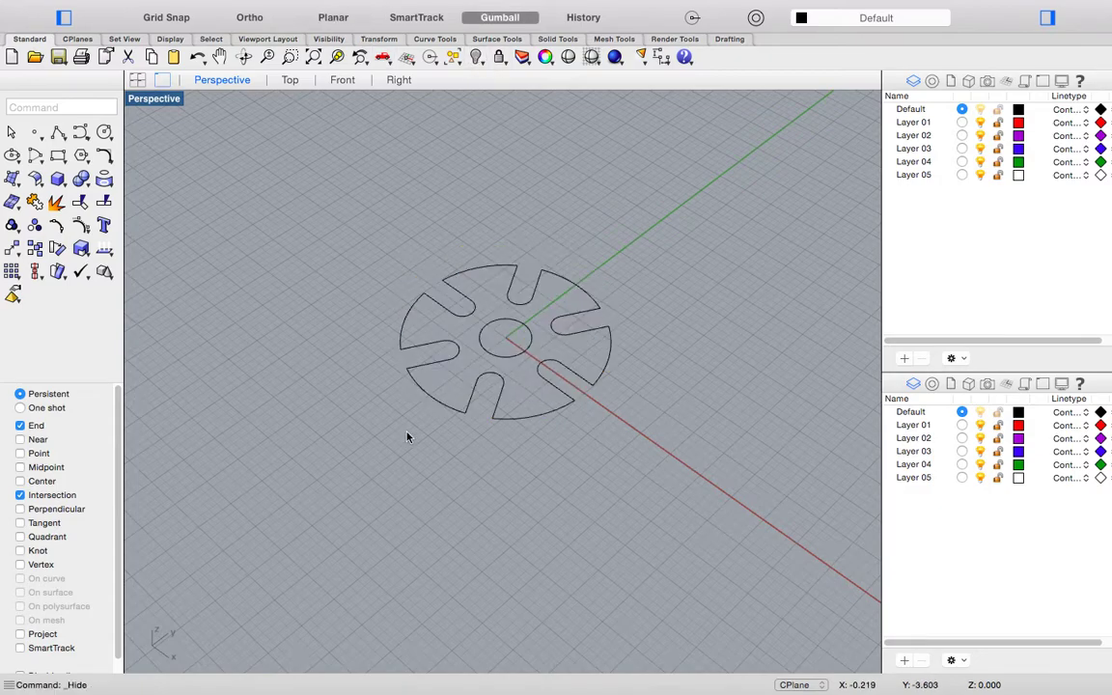
{"action": "left_click_drag", "start_coordinate": [668, 499], "coordinate": [340, 189]}
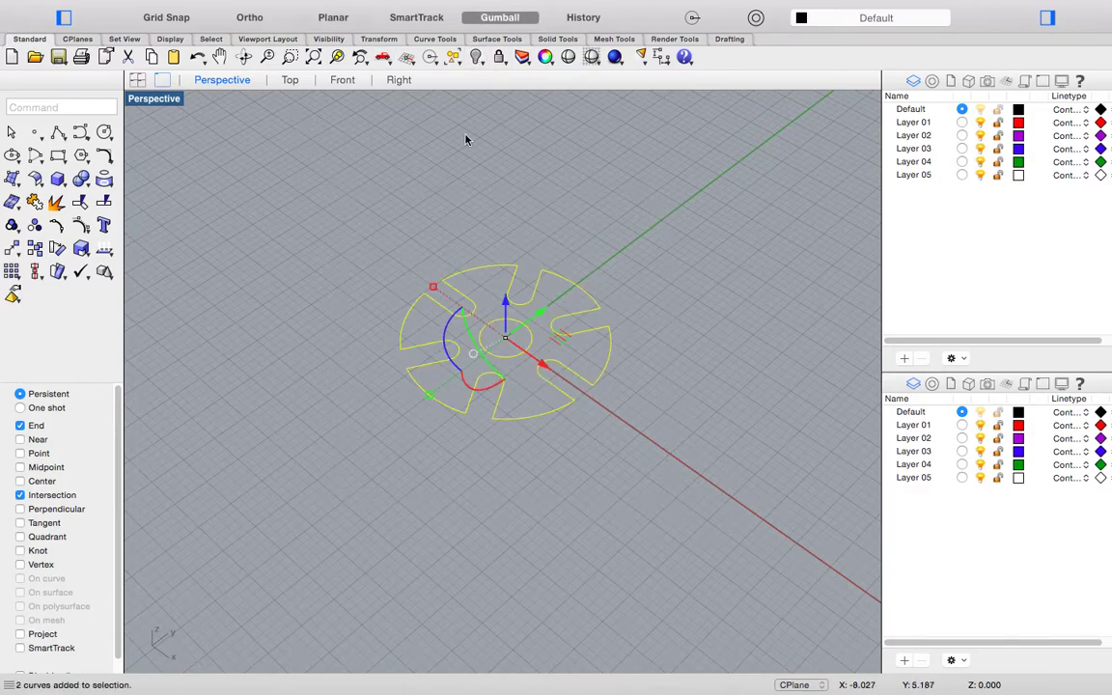
{"action": "left_click", "coordinate": [431, 55]}
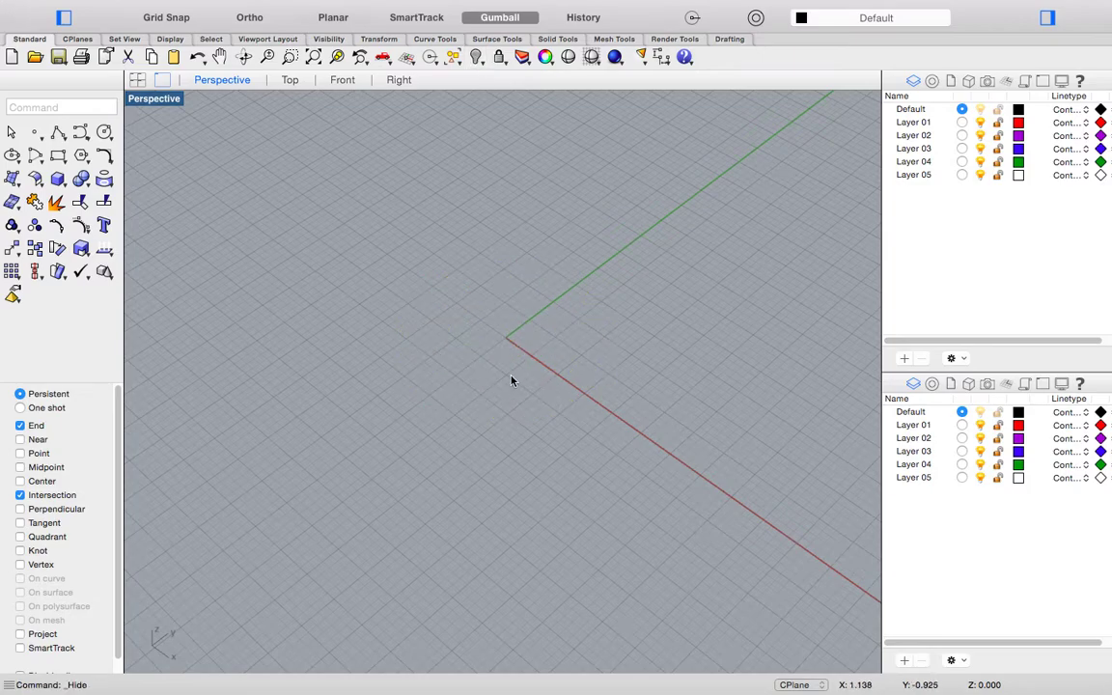
In the Top view, draw a circle centred on the origin (0) with a diameter of 1.5.
{"action": "left_click", "coordinate": [290, 80]}
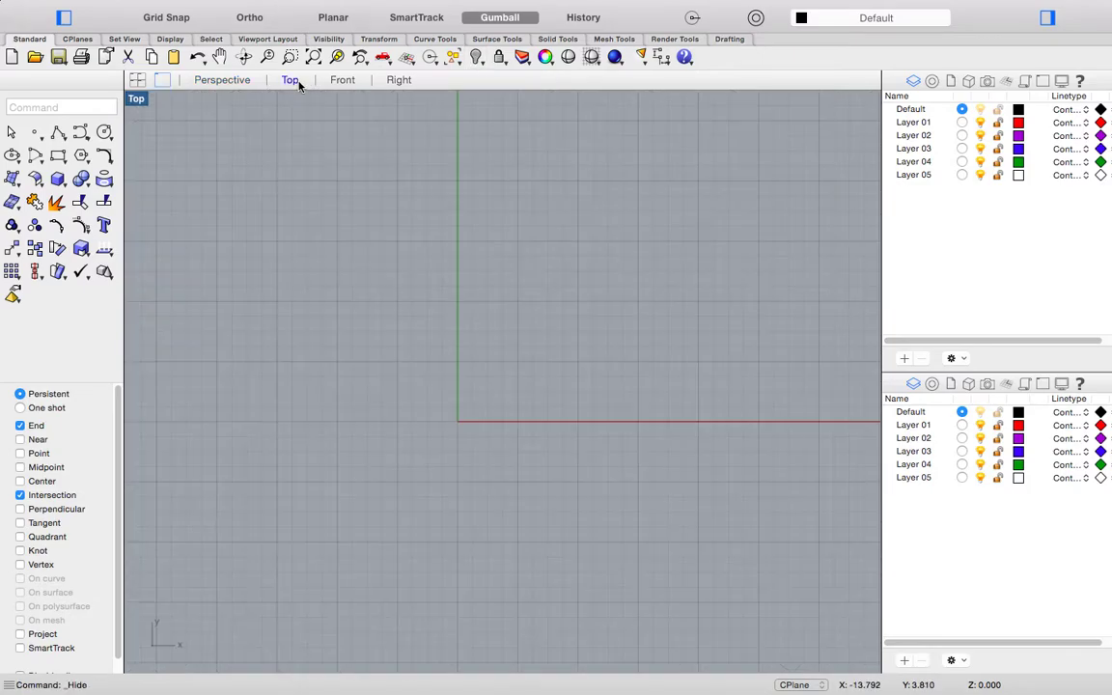
{"action": "scroll", "coordinate": [415, 406], "scroll_direction": "down", "scroll_amount": 1}
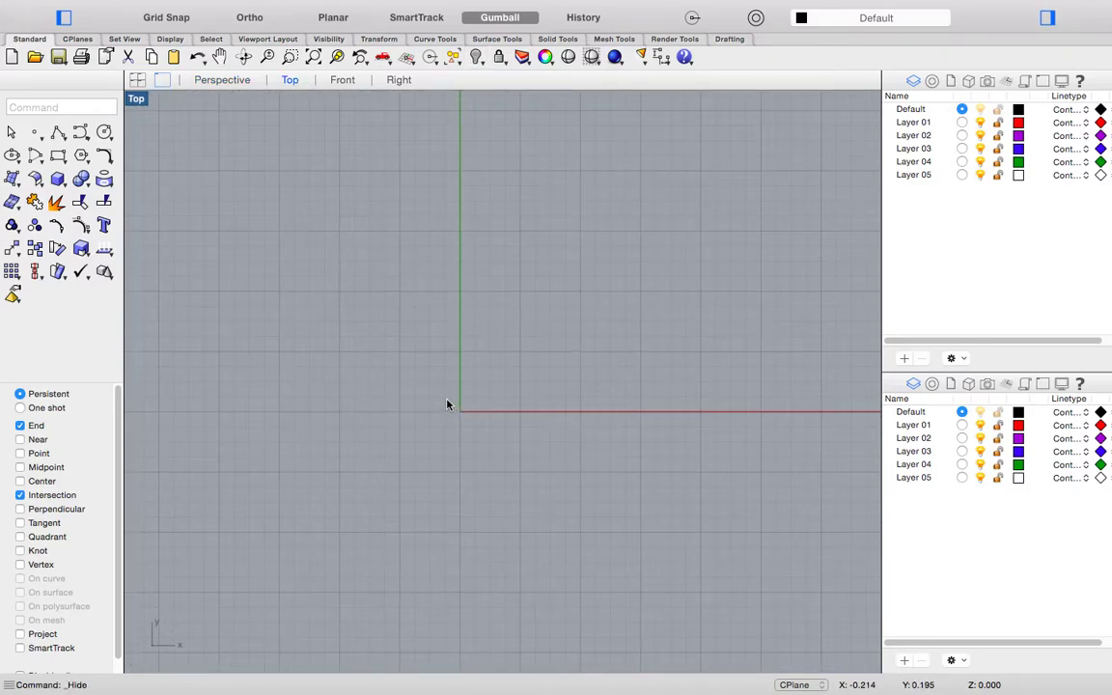
{"action": "scroll", "coordinate": [452, 429], "scroll_direction": "up", "scroll_amount": 2}
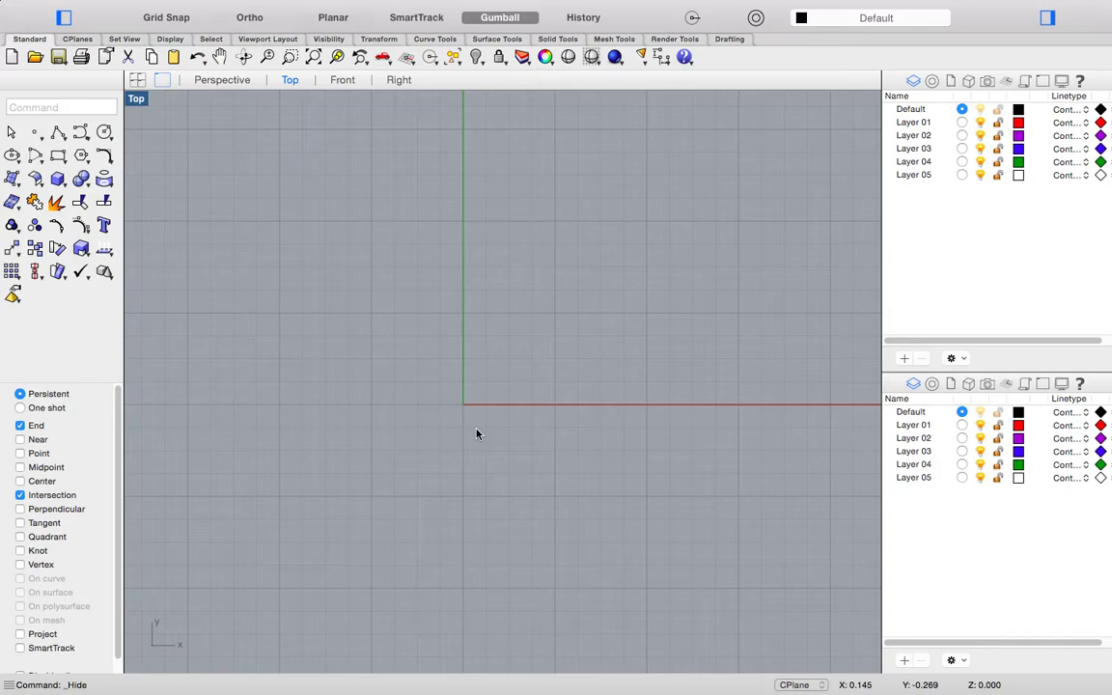
{"action": "left_click", "coordinate": [104, 136]}
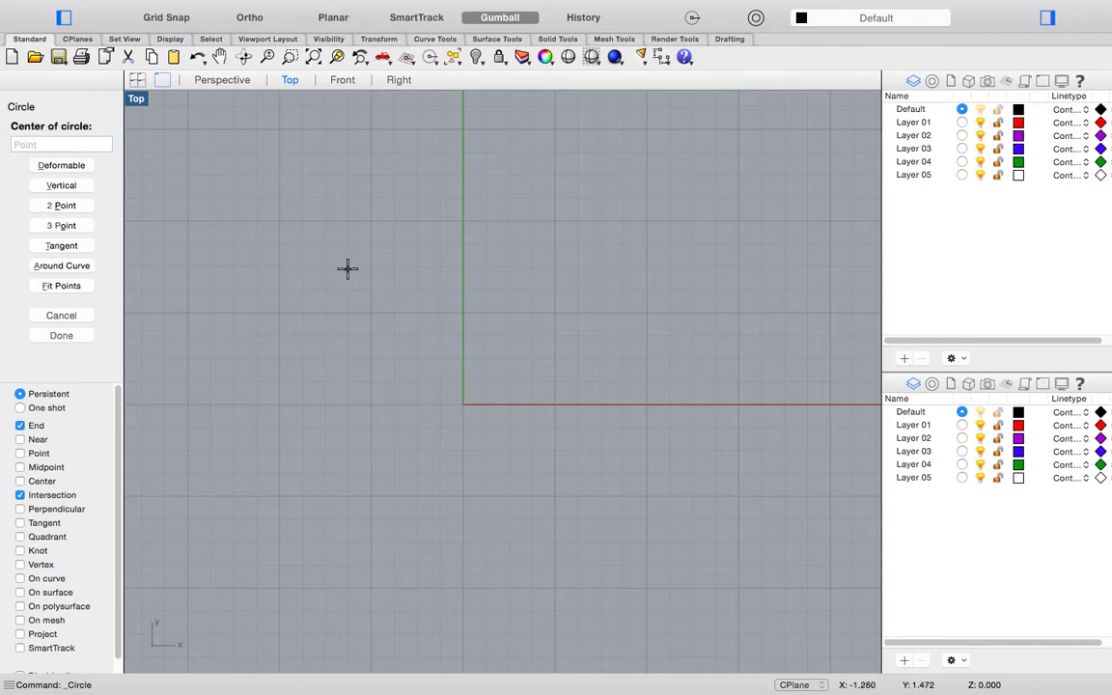
{"action": "type", "text": "0"}
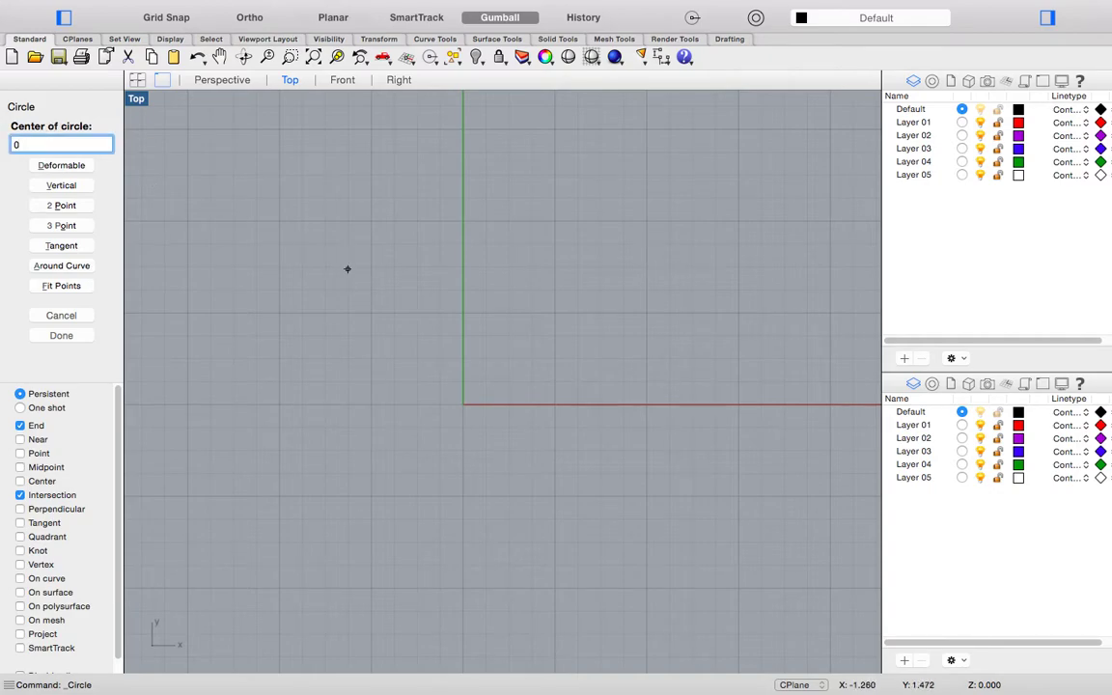
{"action": "key", "text": "Return"}
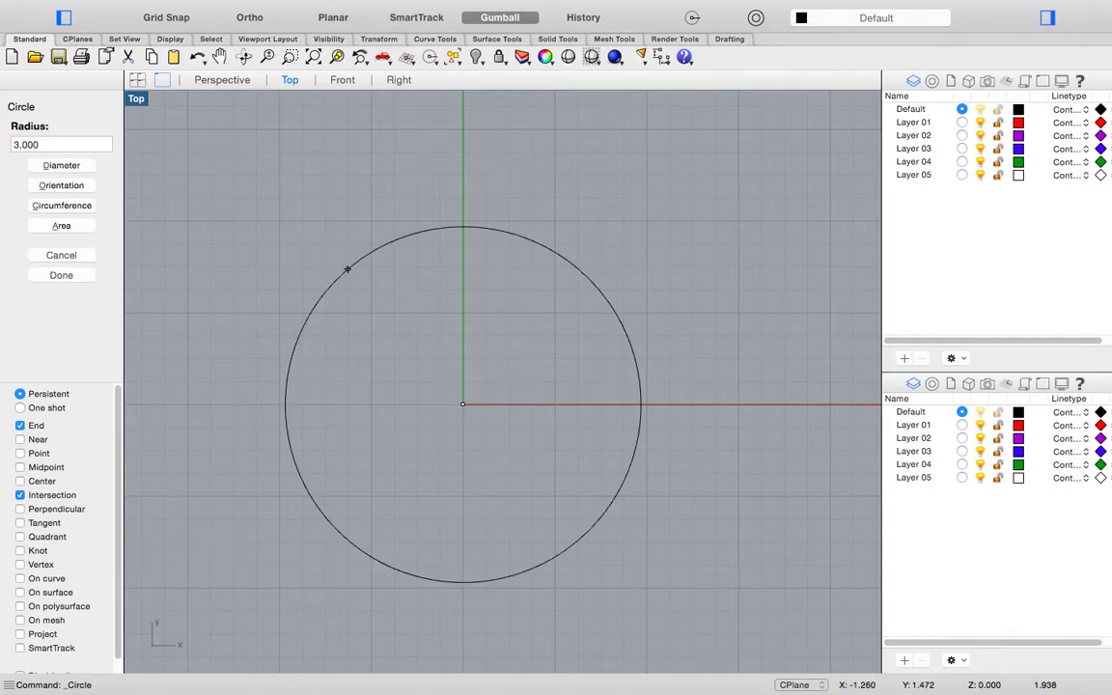
{"action": "left_click", "coordinate": [63, 168]}
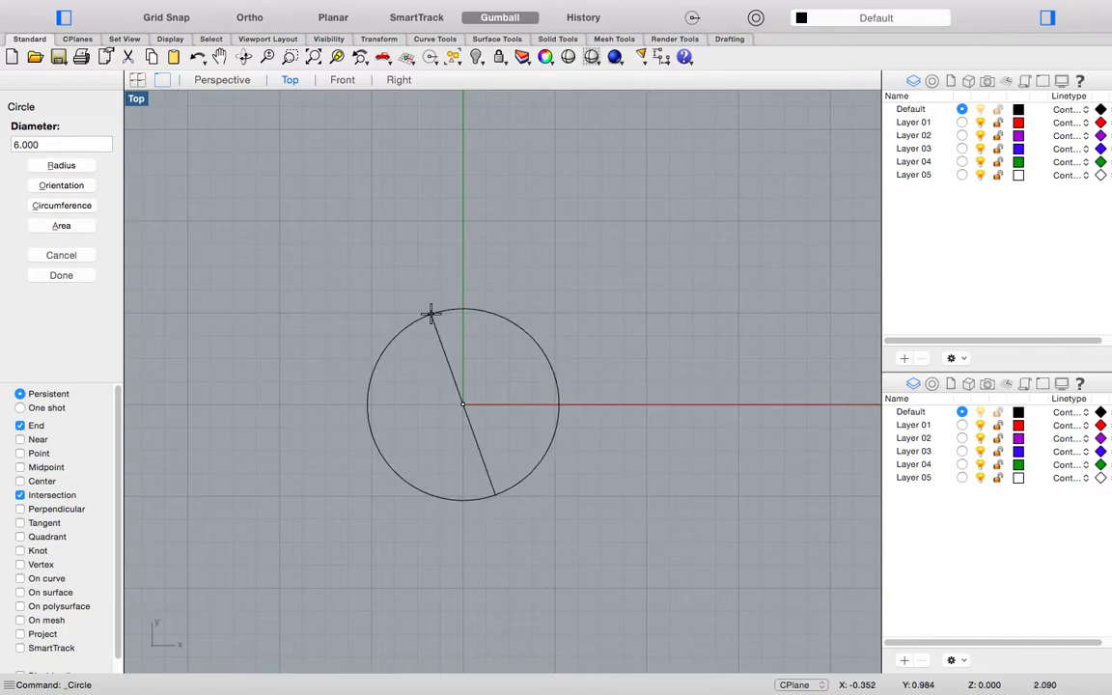
{"action": "type", "text": "1.5"}
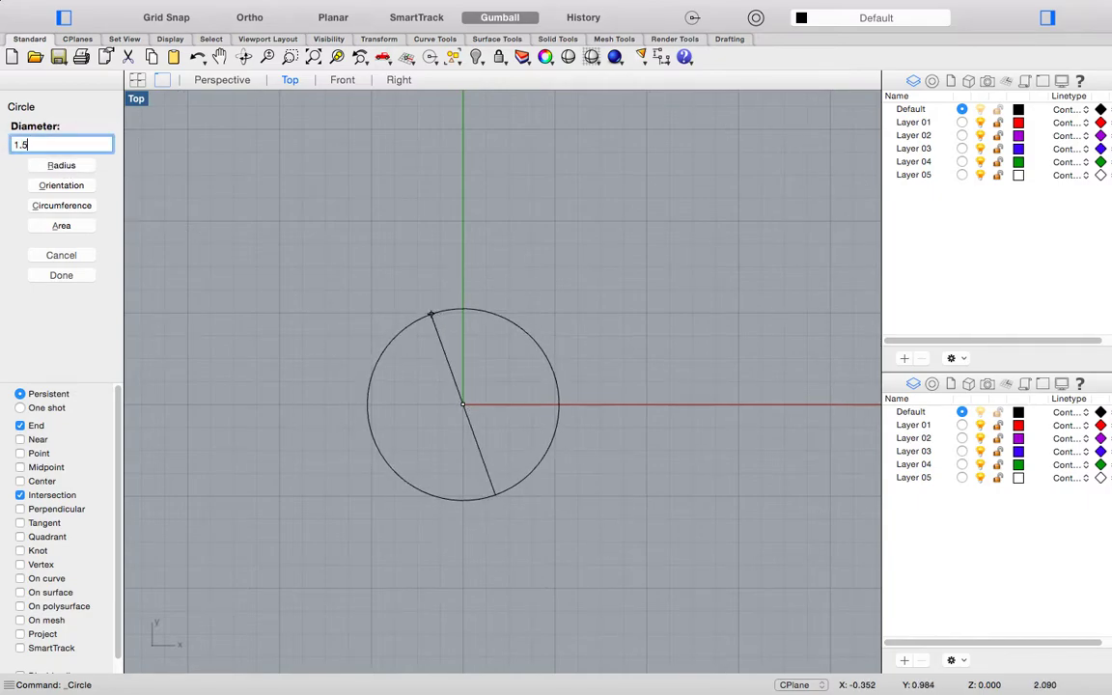
{"action": "key", "text": "Return"}
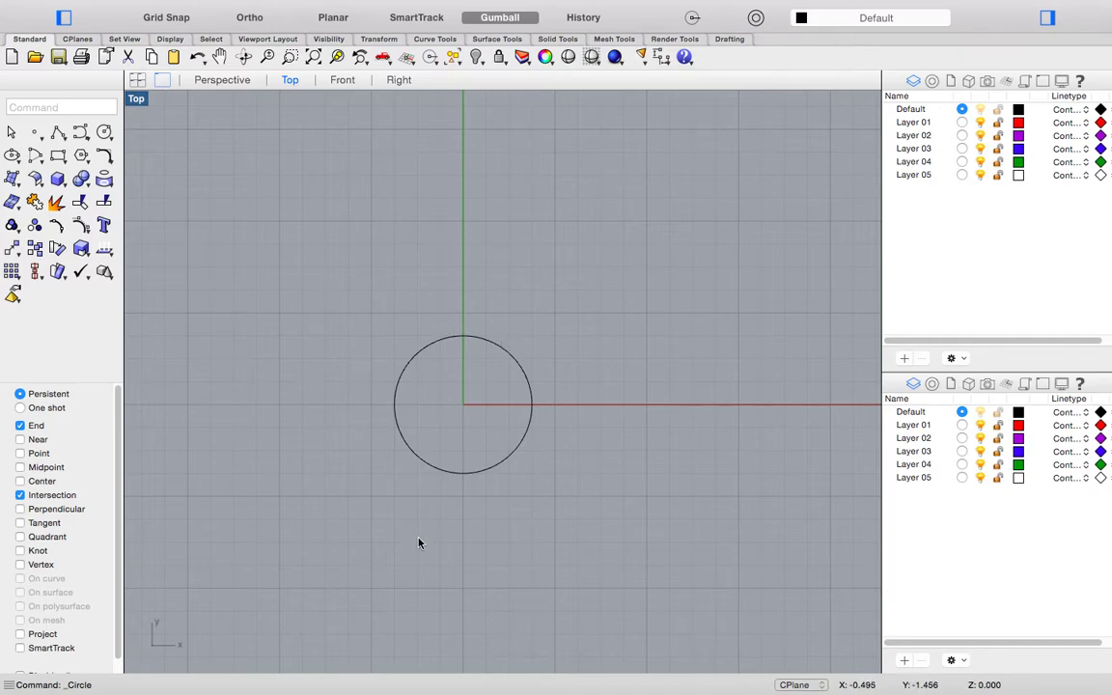
Draw a second circle centred on the origin (0) with a radius of 3.
{"action": "left_click", "coordinate": [104, 134]}
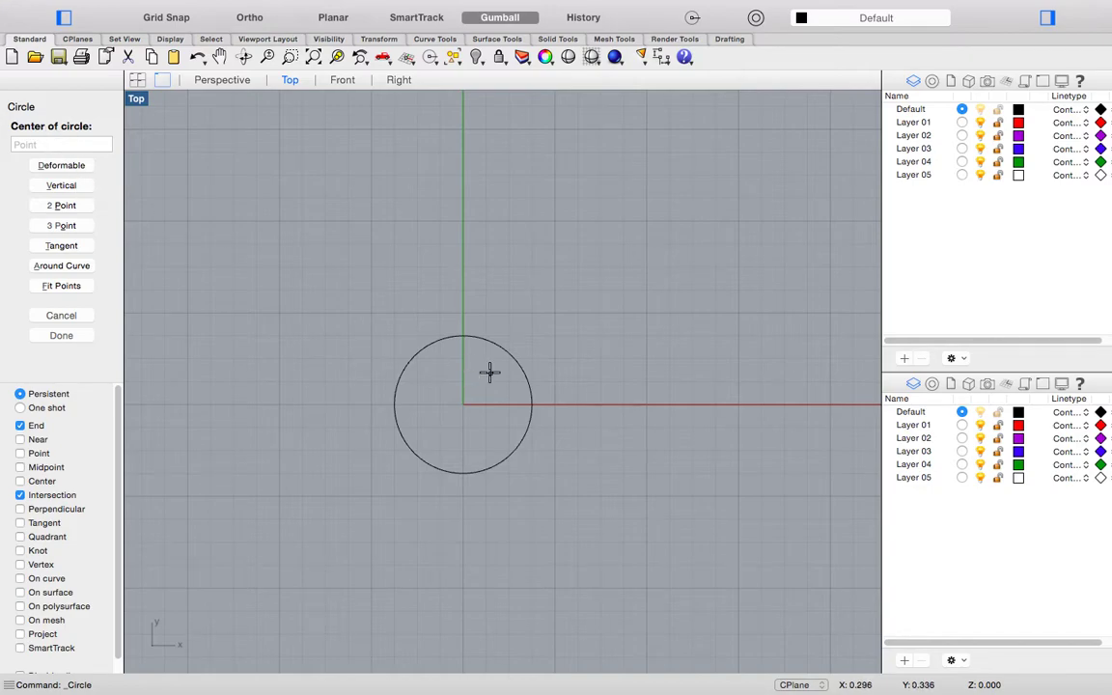
{"action": "type", "text": "0"}
{"action": "key", "text": "Return"}
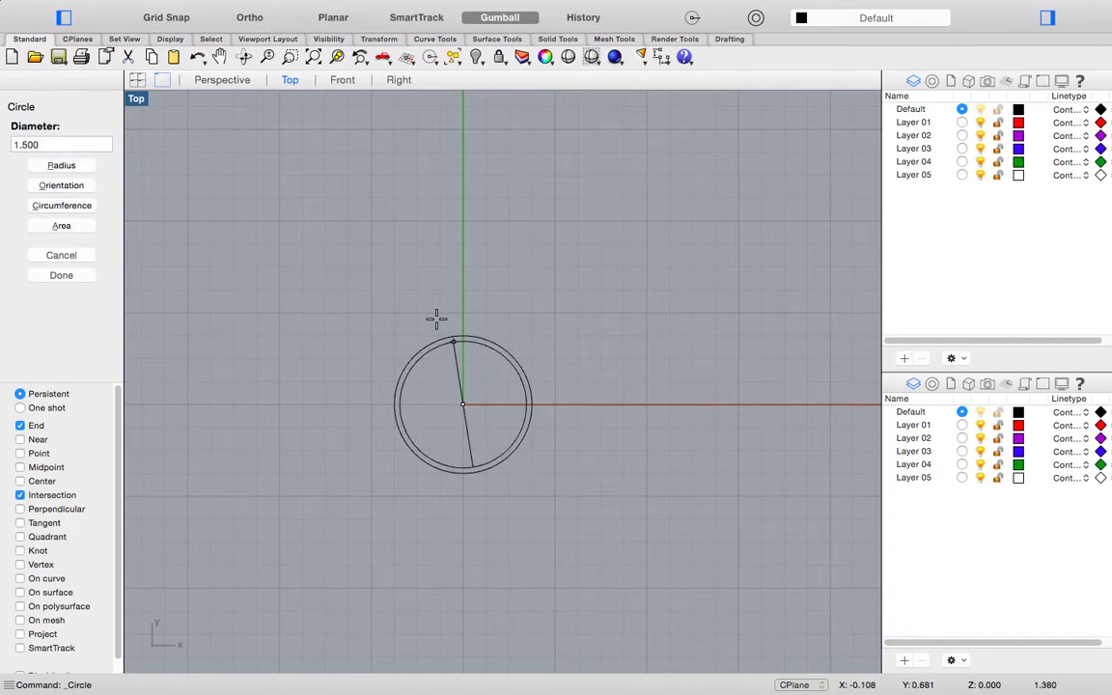
{"action": "left_click", "coordinate": [61, 165]}
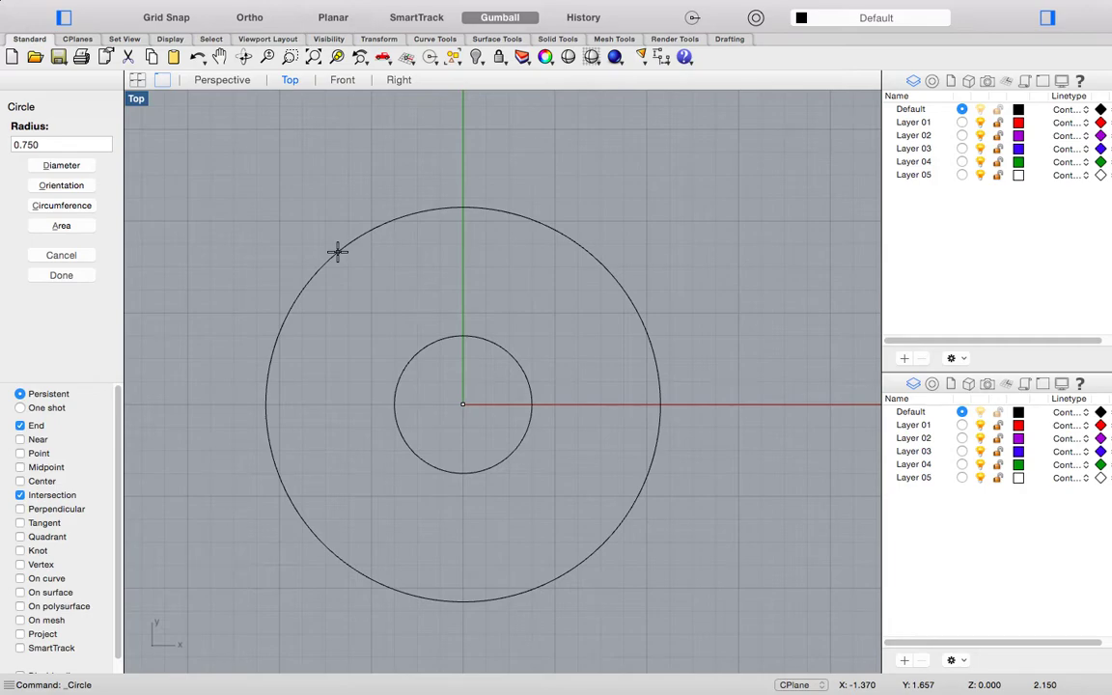
{"action": "type", "text": "3"}
{"action": "key", "text": "Return"}
{"action": "scroll", "coordinate": [366, 282], "scroll_direction": "down", "scroll_amount": 2}
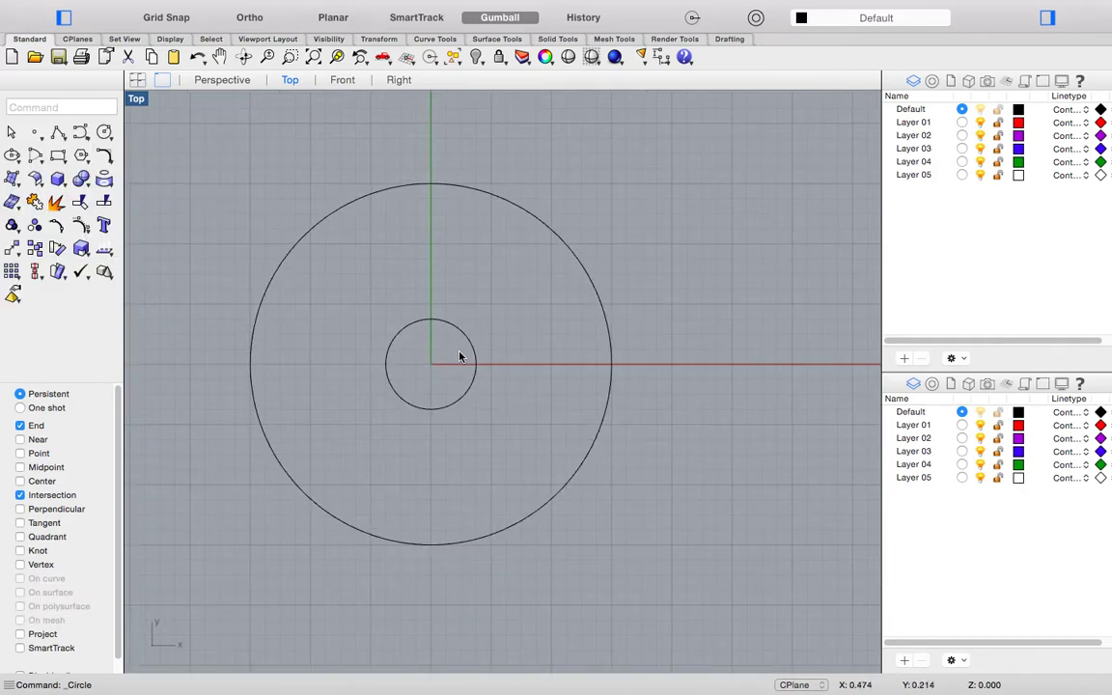
Draw a half-circle arc centred at 1.75,0 with radius 0.375, from straight above the centre to straight below, bulging toward the origin.
{"action": "scroll", "coordinate": [536, 372], "scroll_direction": "up", "scroll_amount": 1}
{"action": "scroll", "coordinate": [540, 355], "scroll_direction": "up", "scroll_amount": 1}
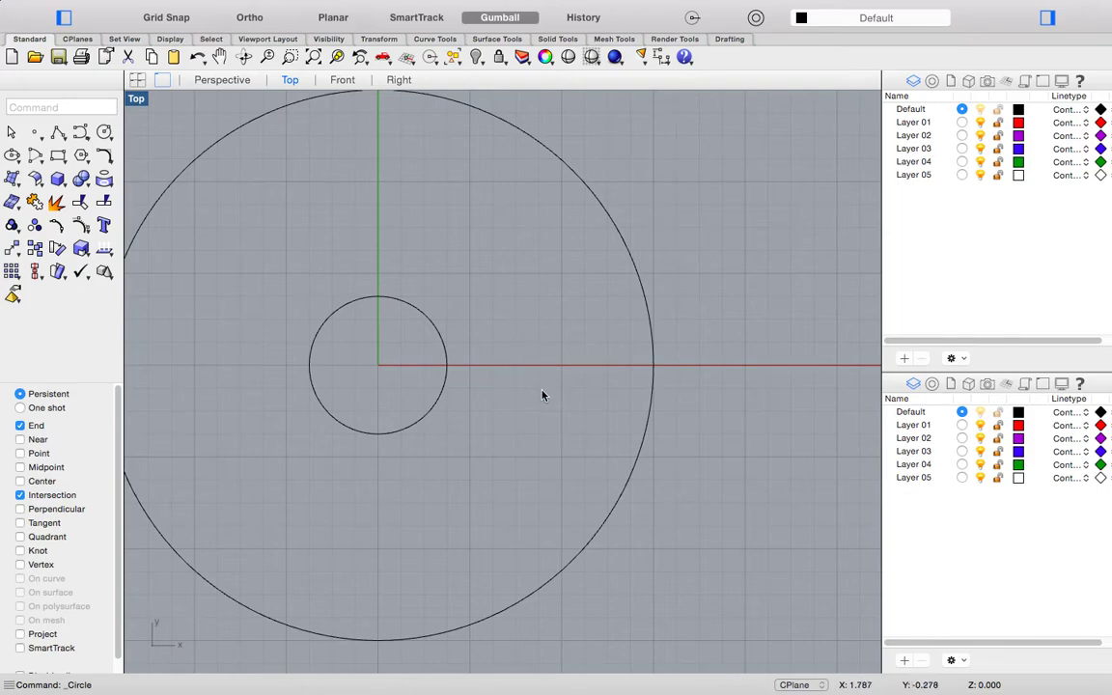
{"action": "left_click", "coordinate": [35, 155]}
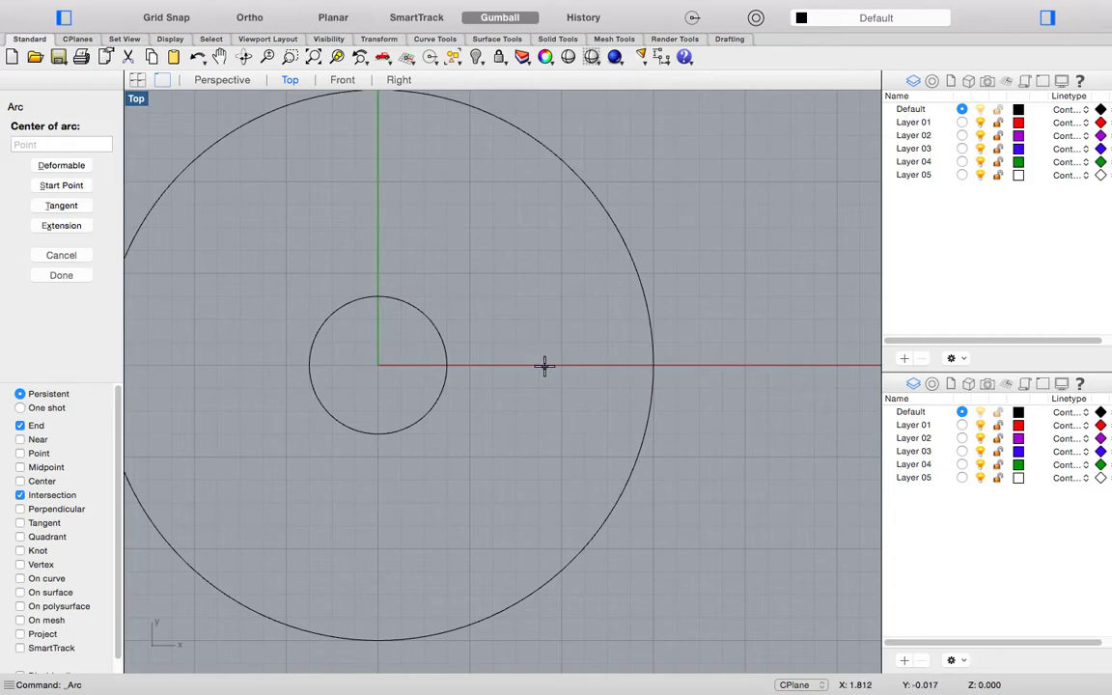
{"action": "scroll", "coordinate": [536, 362], "scroll_direction": "up", "scroll_amount": 1}
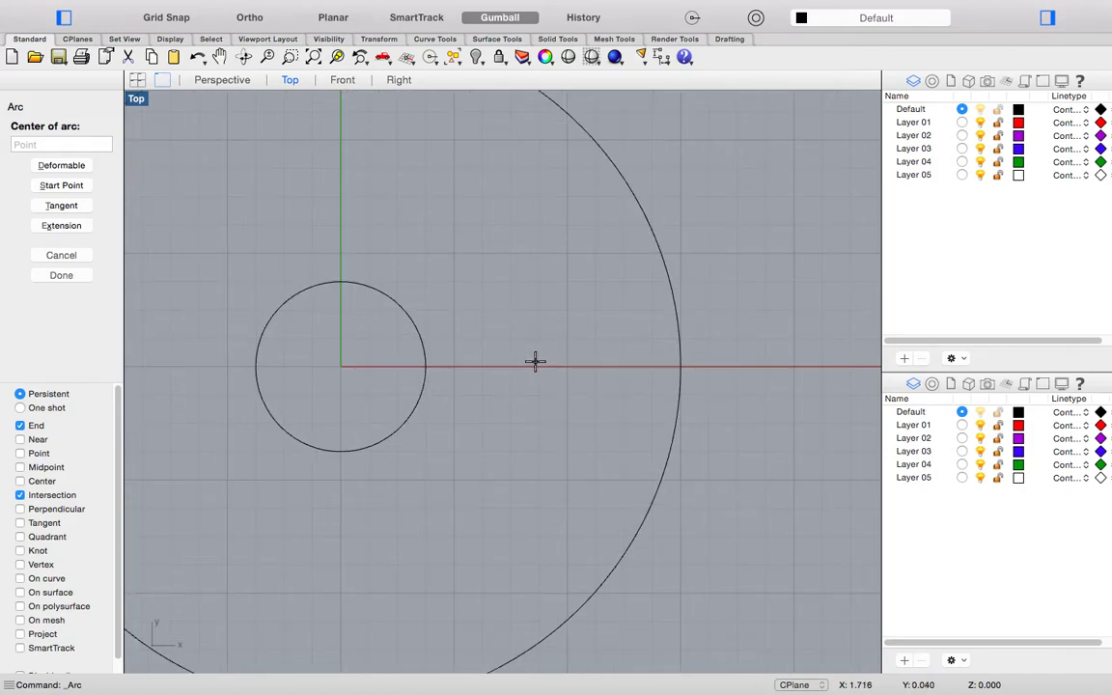
{"action": "type", "text": "1."}
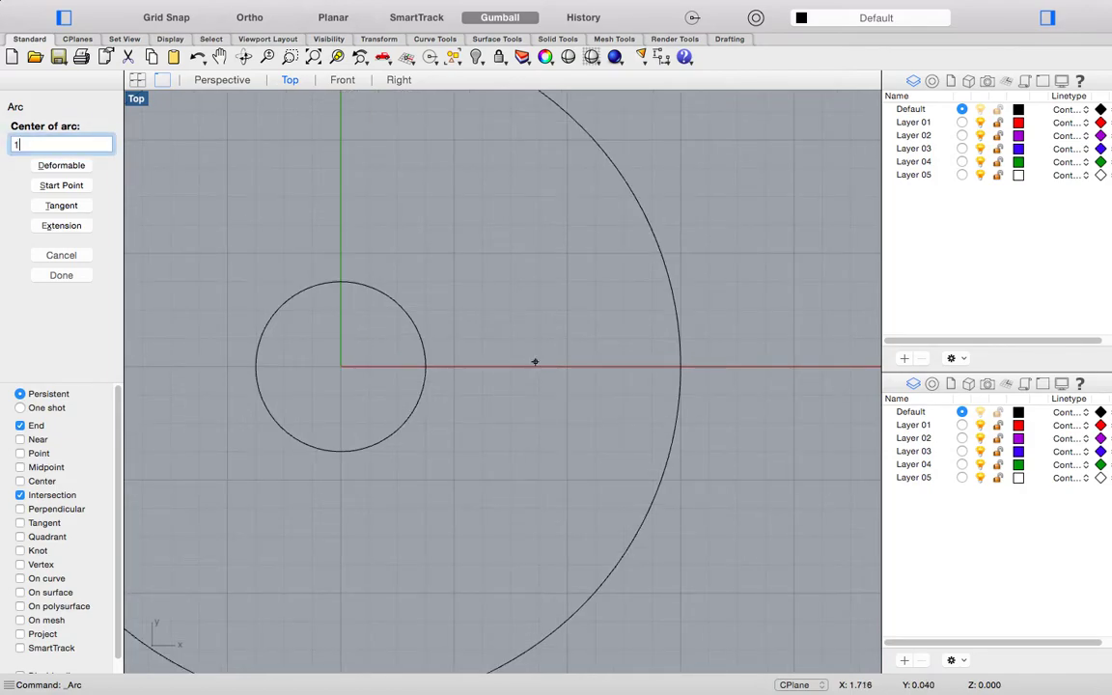
{"action": "type", "text": "75"}
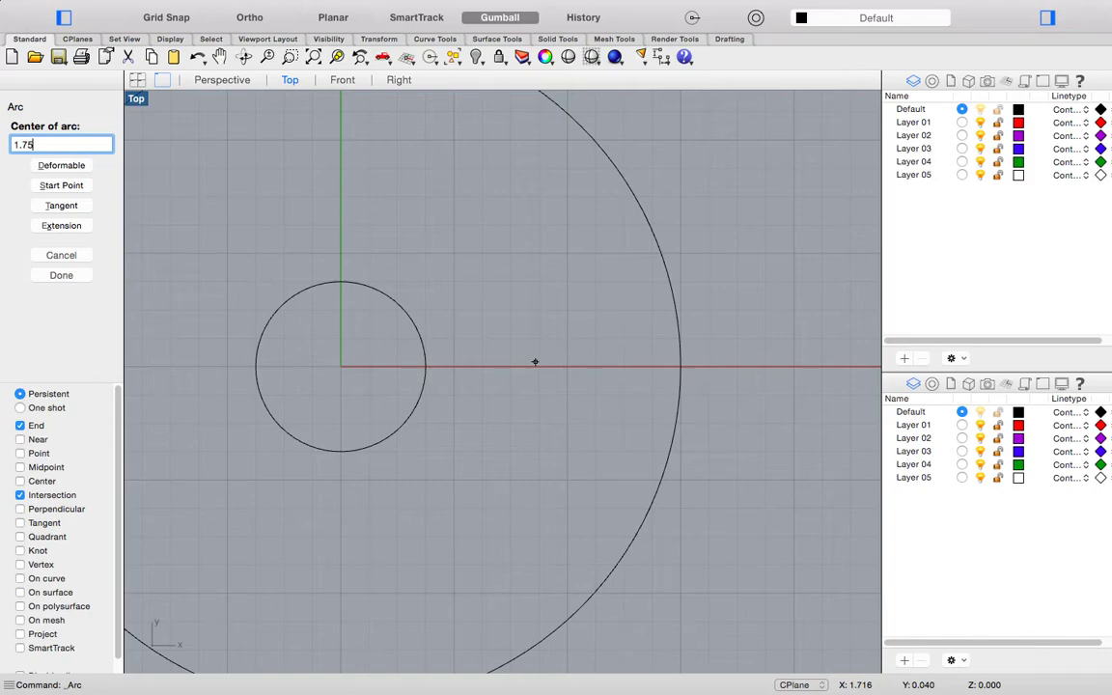
{"action": "type", "text": ",0"}
{"action": "key", "text": "Return"}
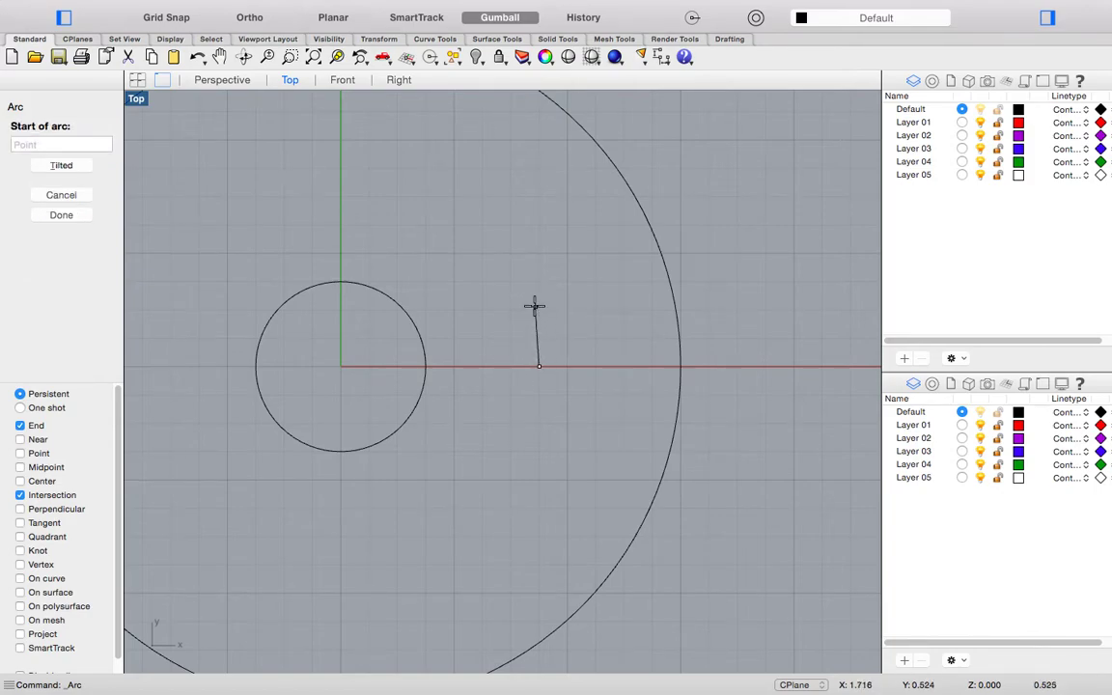
{"action": "scroll", "coordinate": [545, 321], "scroll_direction": "up", "scroll_amount": 1}
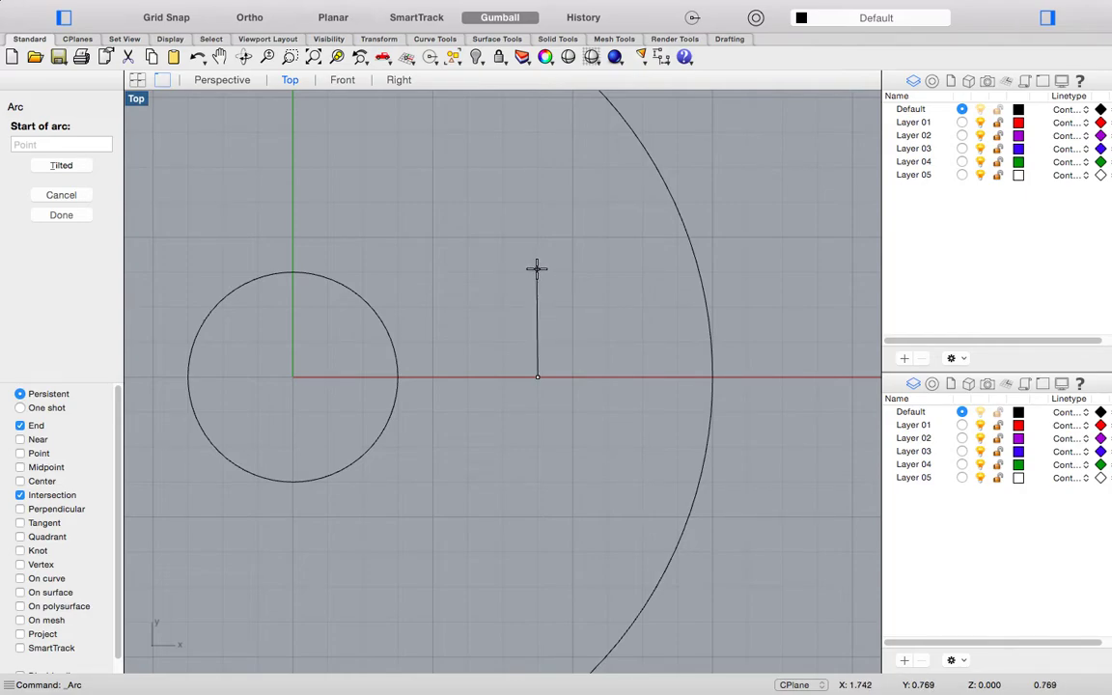
{"action": "type", "text": ".37"}
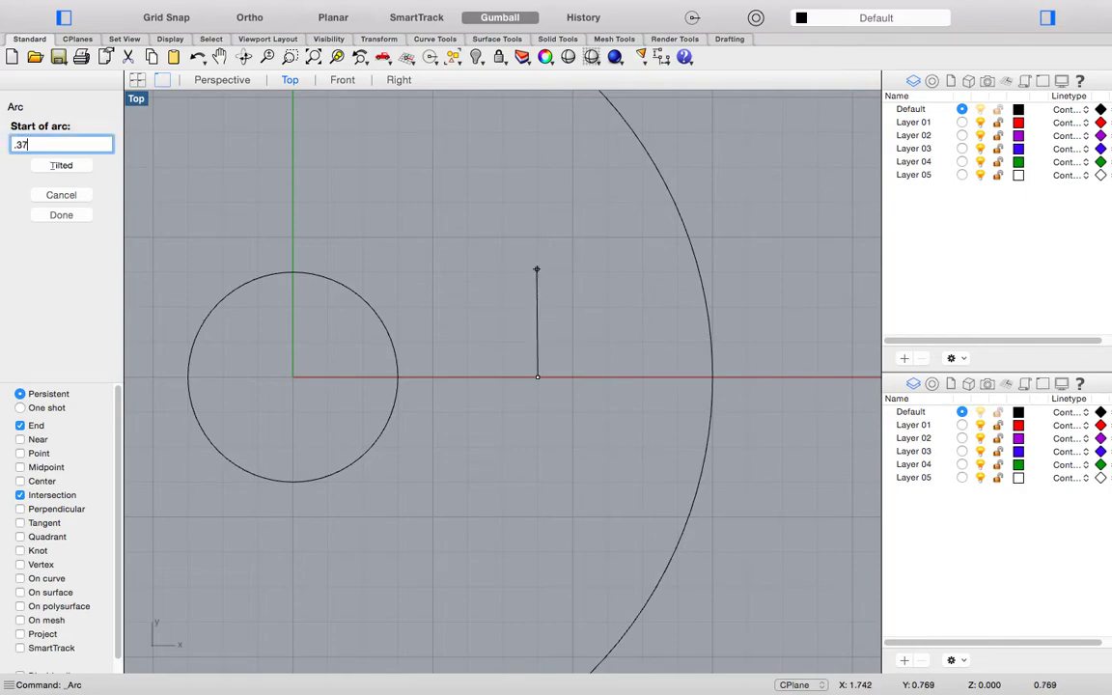
{"action": "type", "text": "5"}
{"action": "key", "text": "Return"}
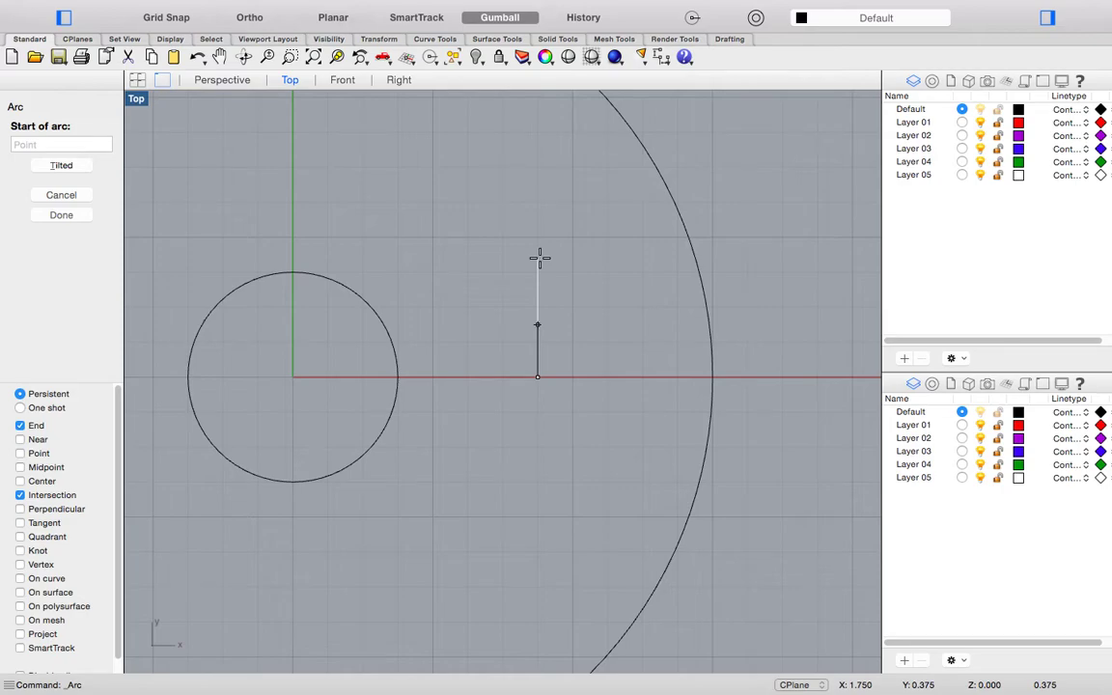
{"action": "left_click", "coordinate": [540, 257]}
{"action": "key", "text": "F8"}
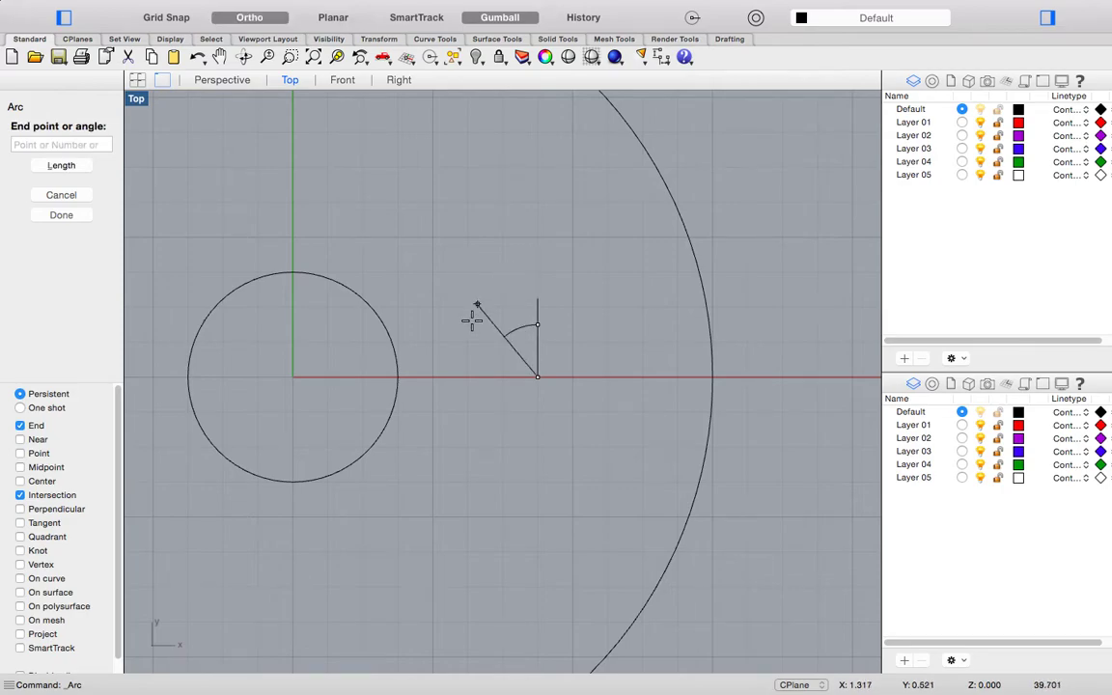
{"action": "left_click", "coordinate": [540, 491], "text": "shift"}
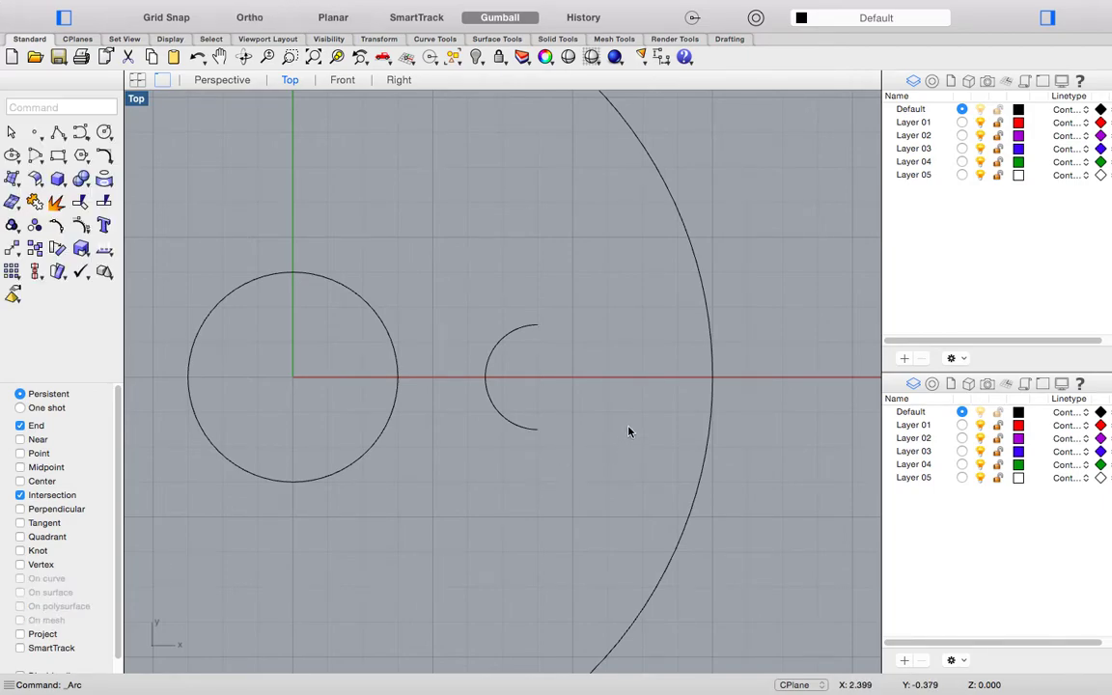
Draw a horizontal line from the arc's upper end to its intersection with the outer circle.
{"action": "scroll", "coordinate": [628, 431], "scroll_direction": "up", "scroll_amount": 2}
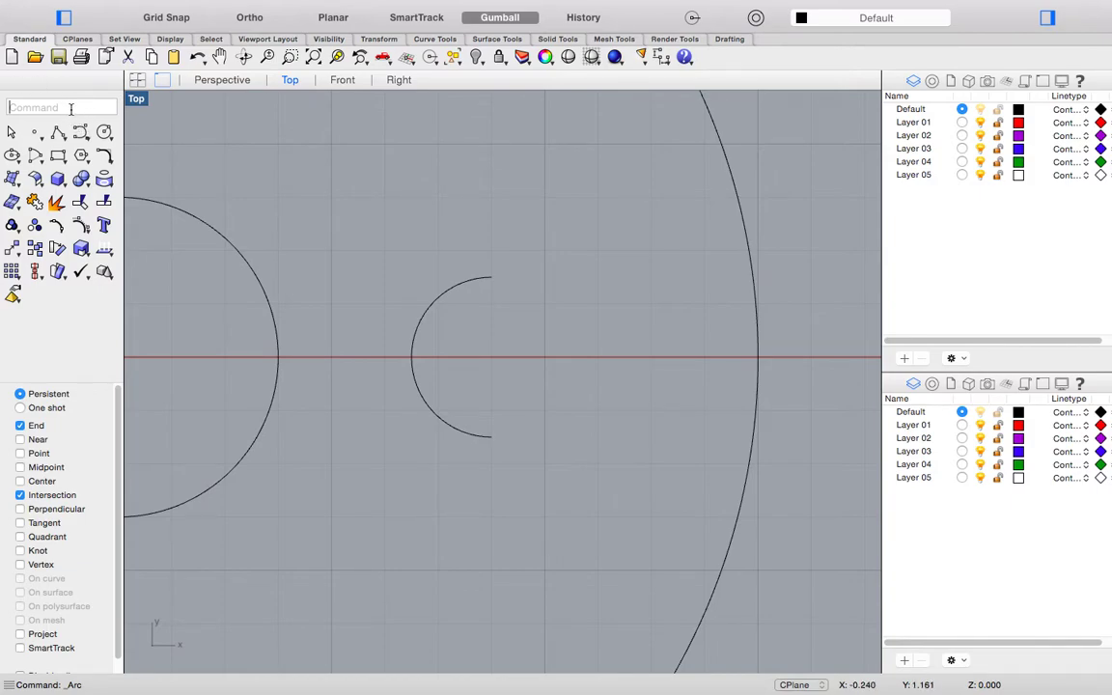
{"action": "type", "text": "Line"}
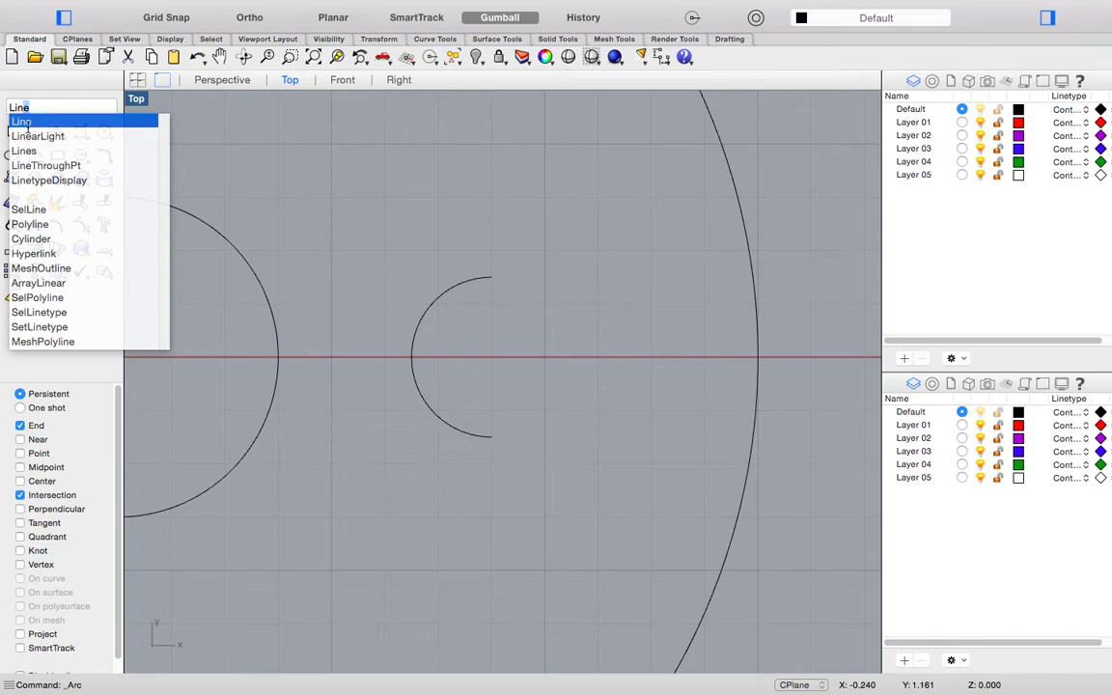
{"action": "left_click", "coordinate": [31, 123]}
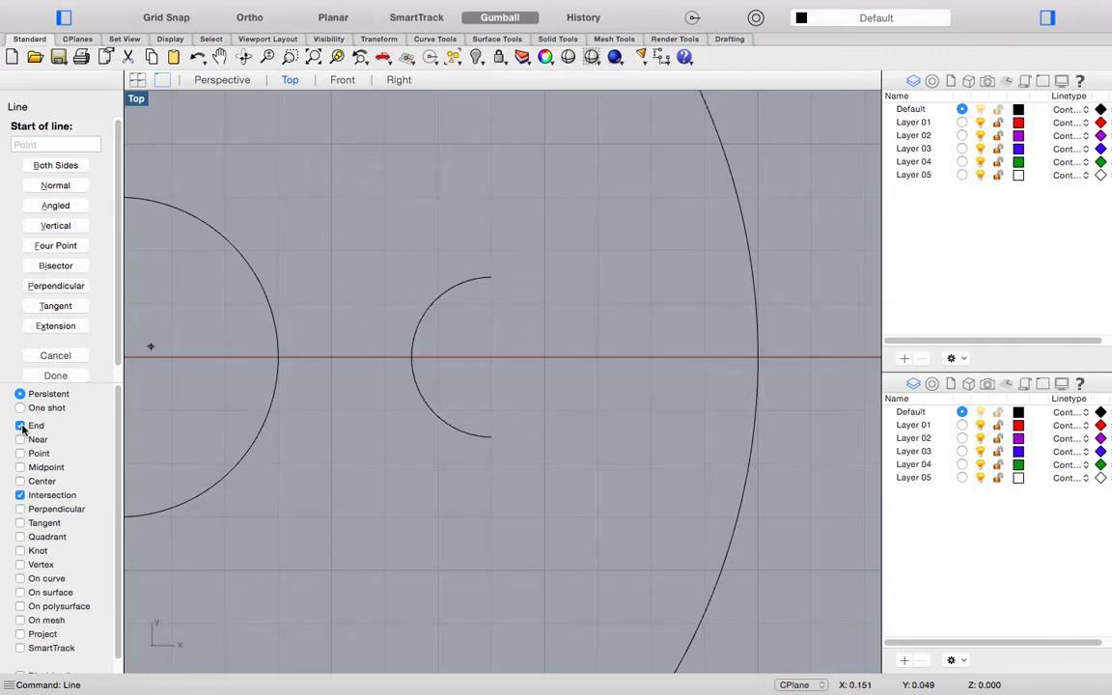
{"action": "left_click", "coordinate": [491, 278]}
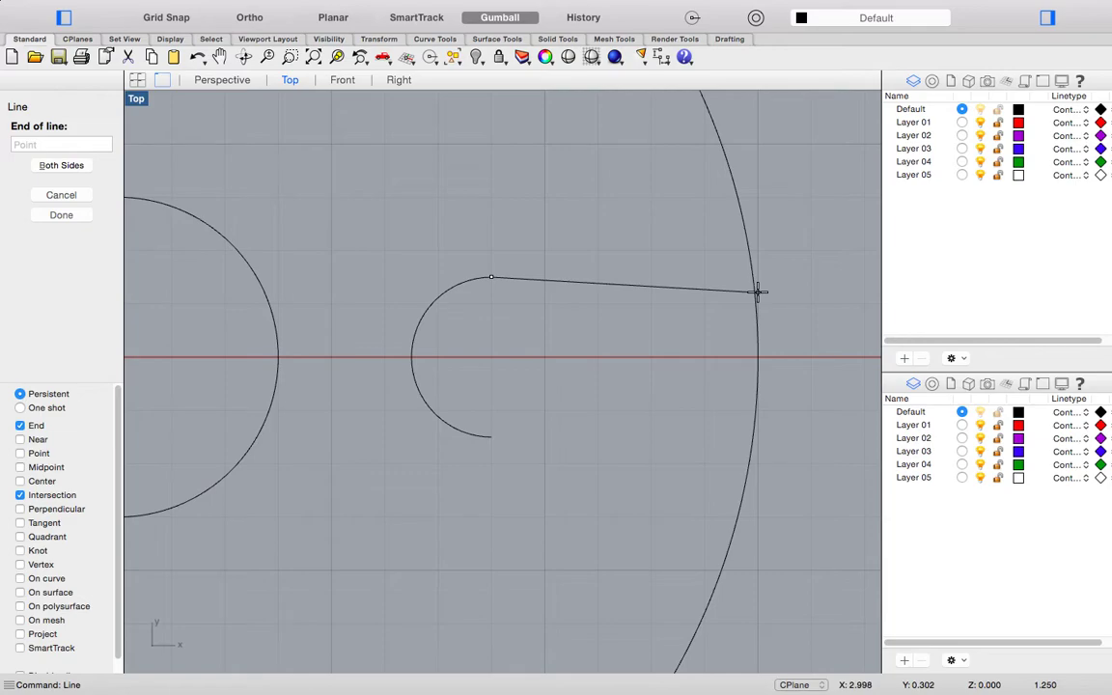
{"action": "key", "text": "shift"}
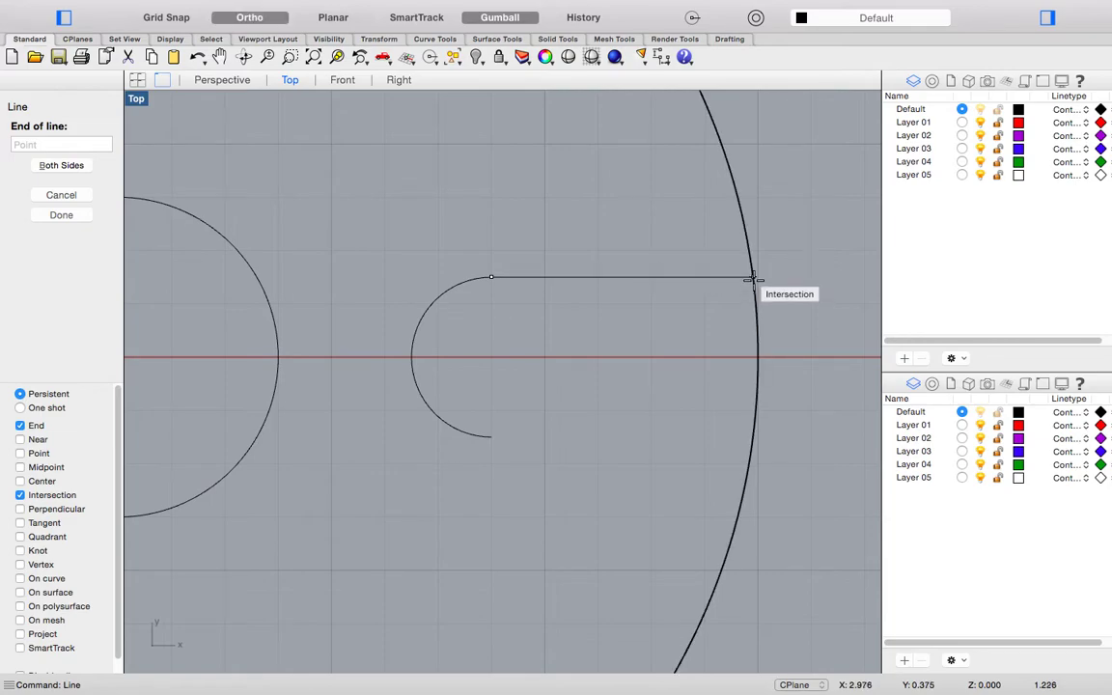
{"action": "left_click", "coordinate": [752, 278]}
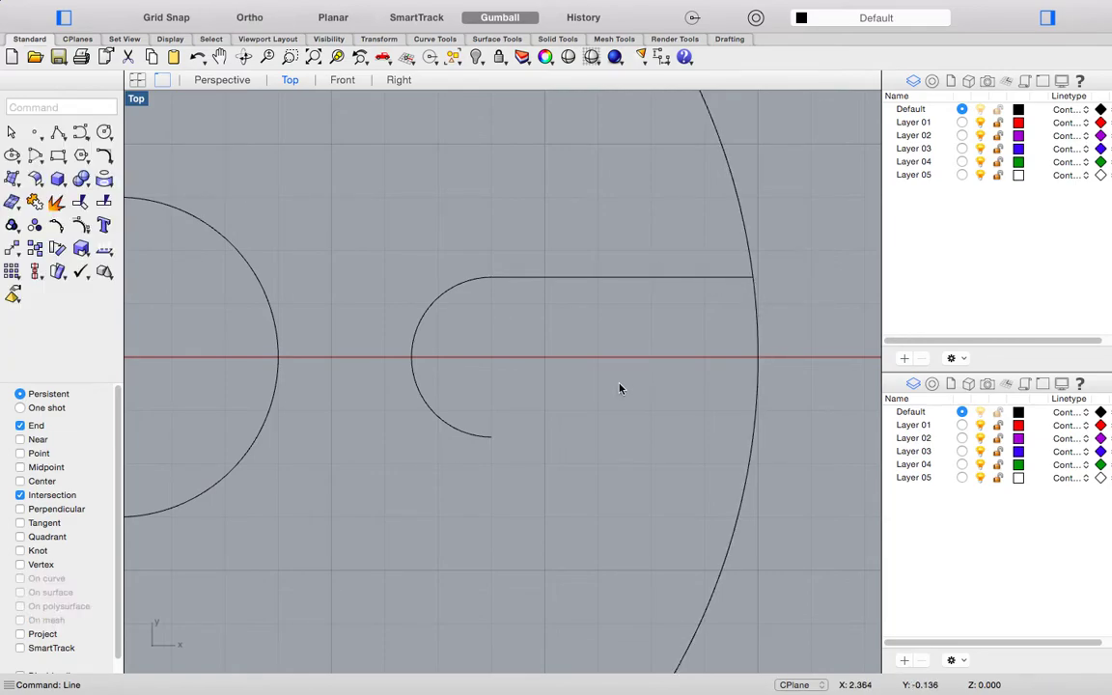
Draw a second horizontal line from the arc's lower end to its intersection with the outer circle.
{"action": "key", "text": "Return"}
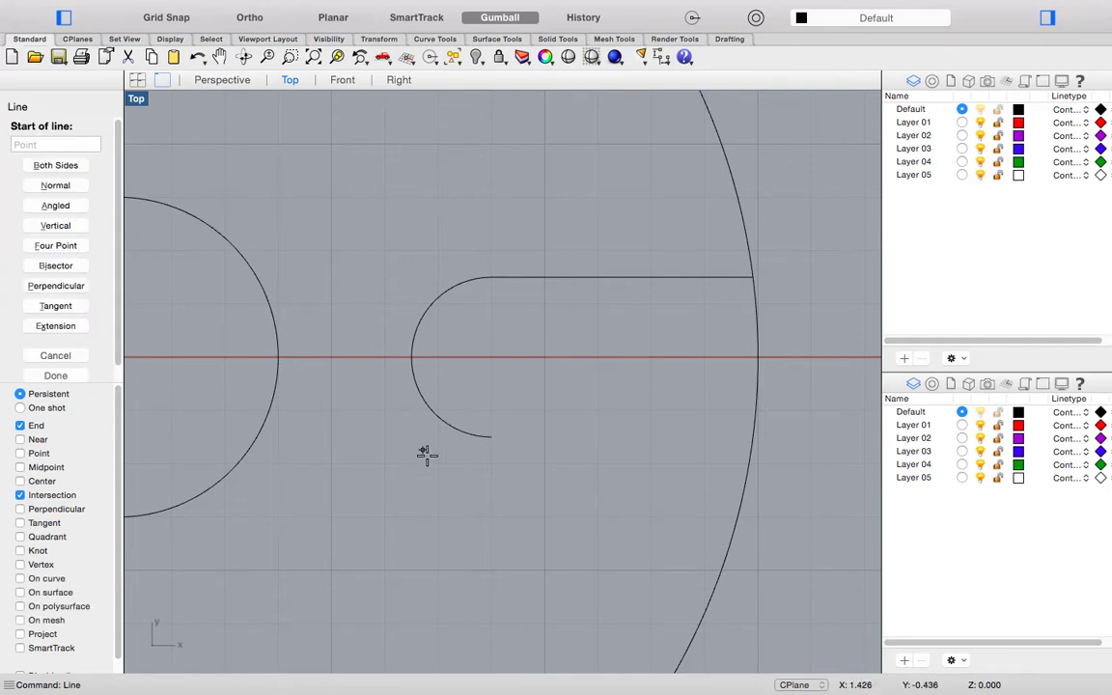
{"action": "left_click", "coordinate": [491, 437]}
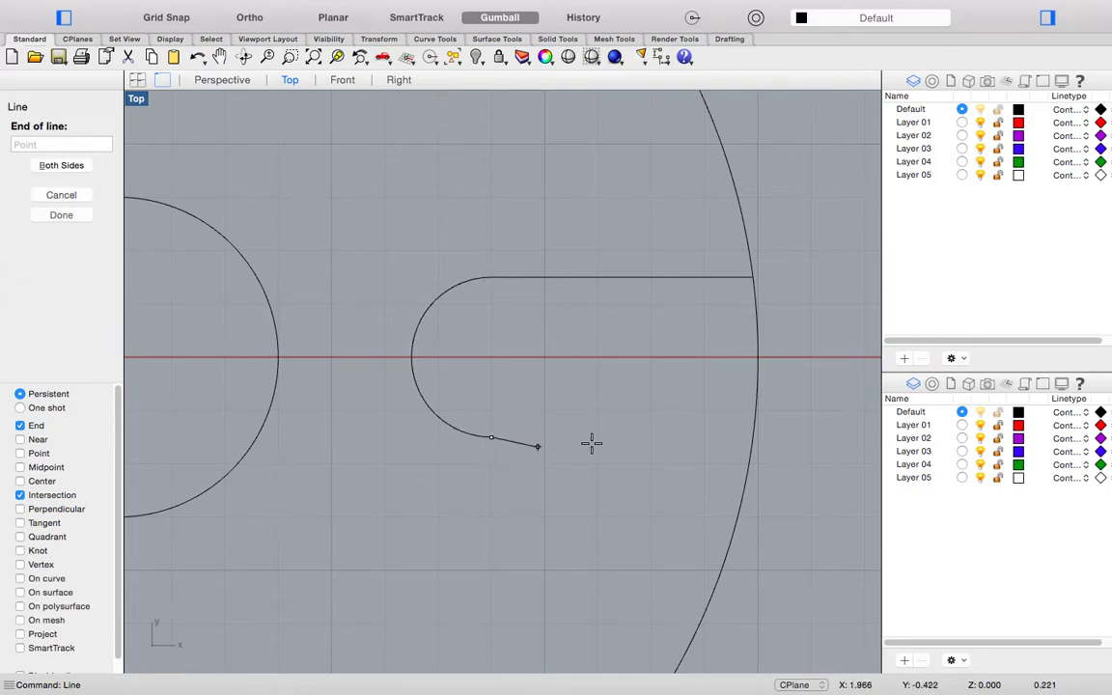
{"action": "key", "text": "shift"}
{"action": "left_click", "coordinate": [751, 439]}
Polar-array the slot's arc and two lines around the origin (0) with 6 items over a 360° fill angle.
{"action": "scroll", "coordinate": [676, 425], "scroll_direction": "down", "scroll_amount": 6}
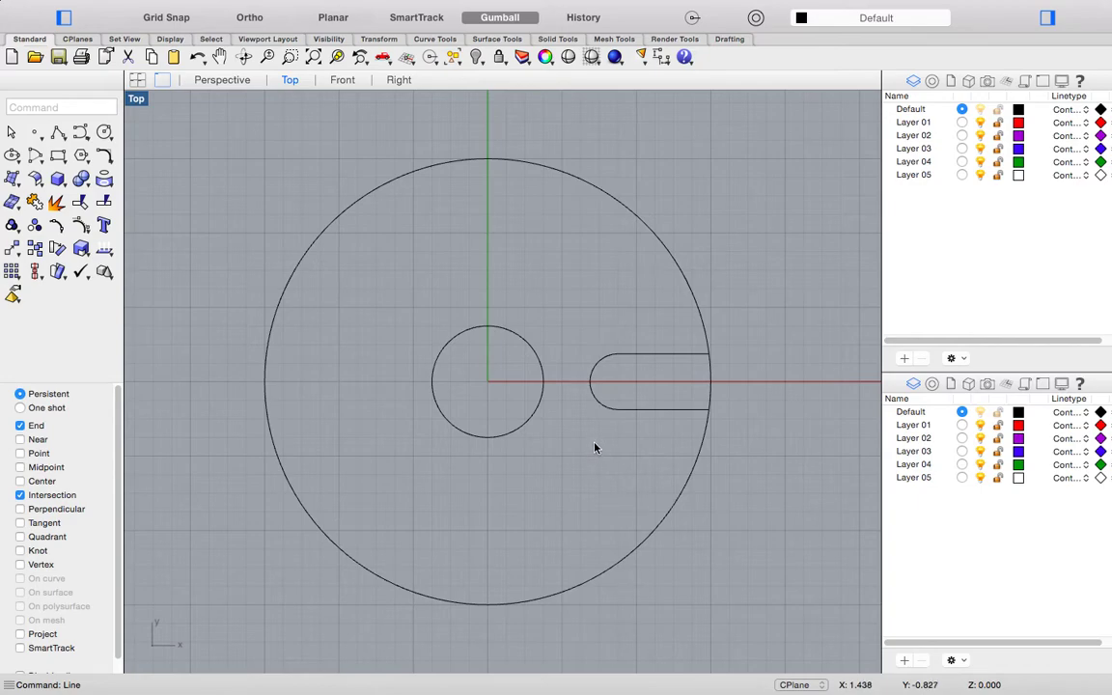
{"action": "left_click_drag", "start_coordinate": [650, 448], "coordinate": [570, 377]}
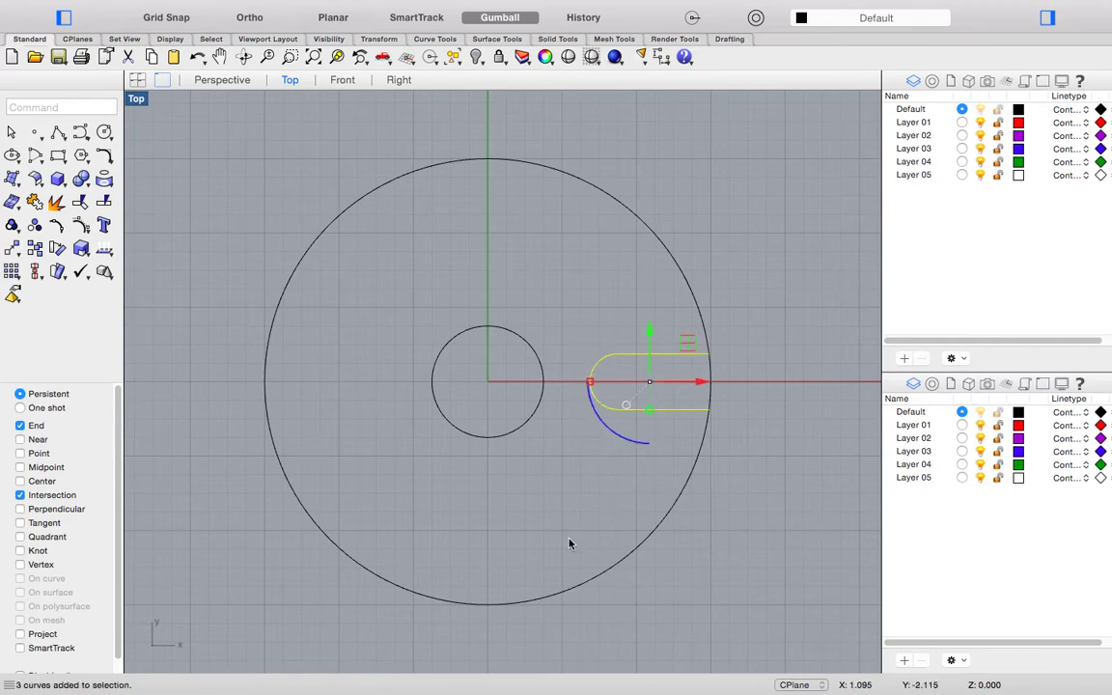
{"action": "mouse_move", "coordinate": [396, 3]}
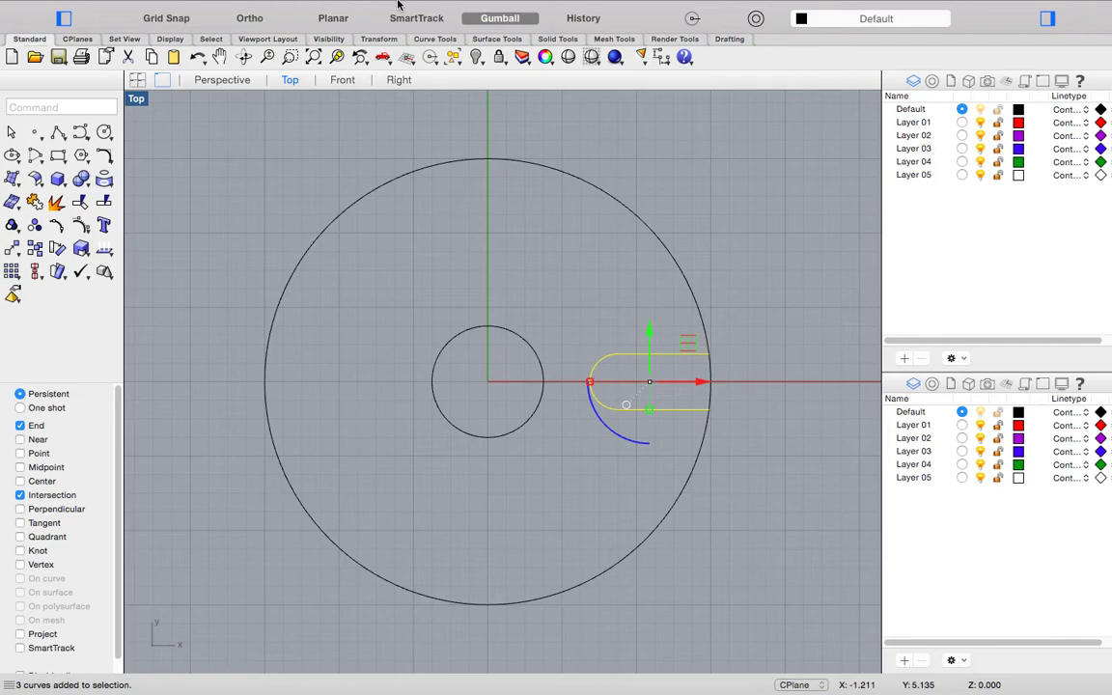
{"action": "left_click", "coordinate": [490, 9]}
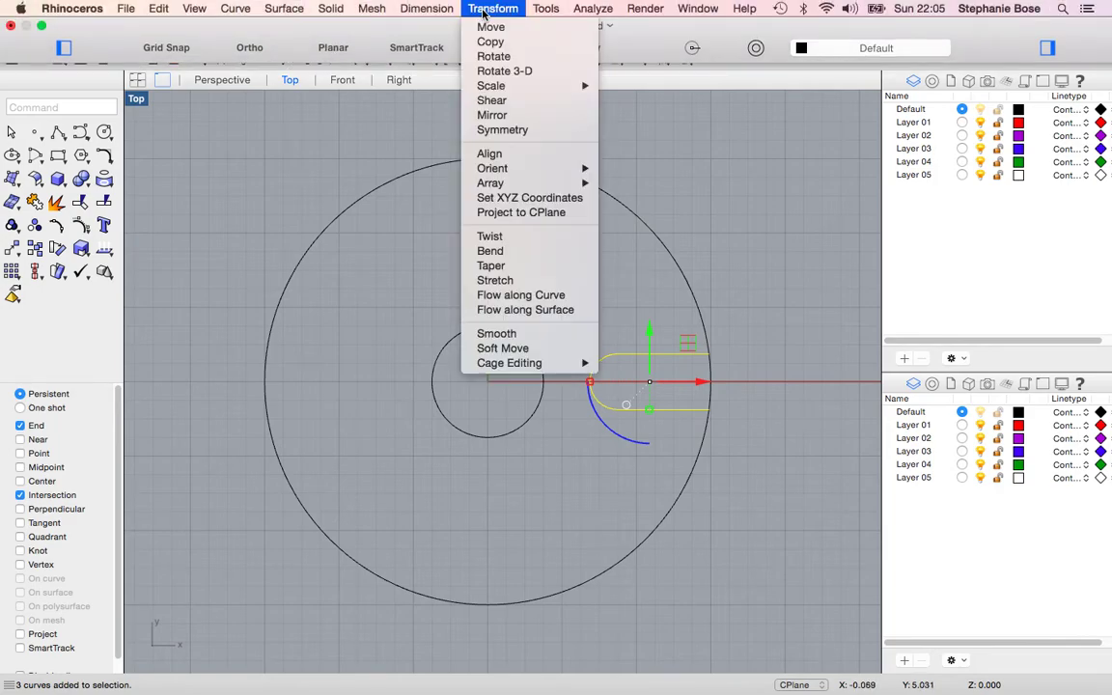
{"action": "mouse_move", "coordinate": [527, 188]}
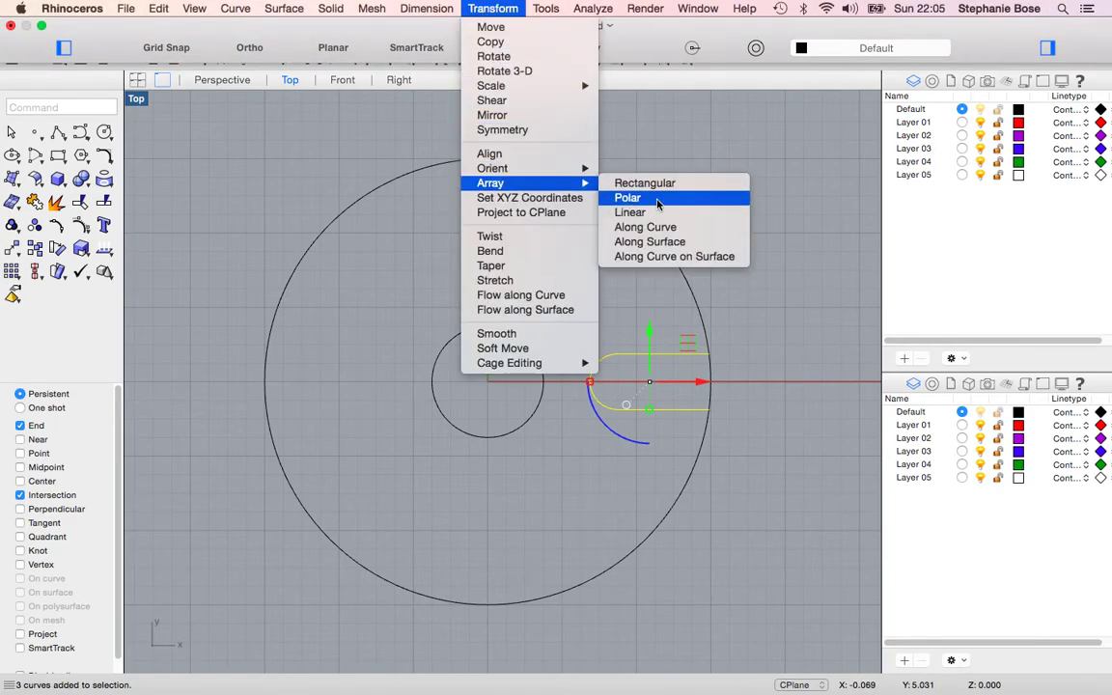
{"action": "left_click", "coordinate": [628, 198]}
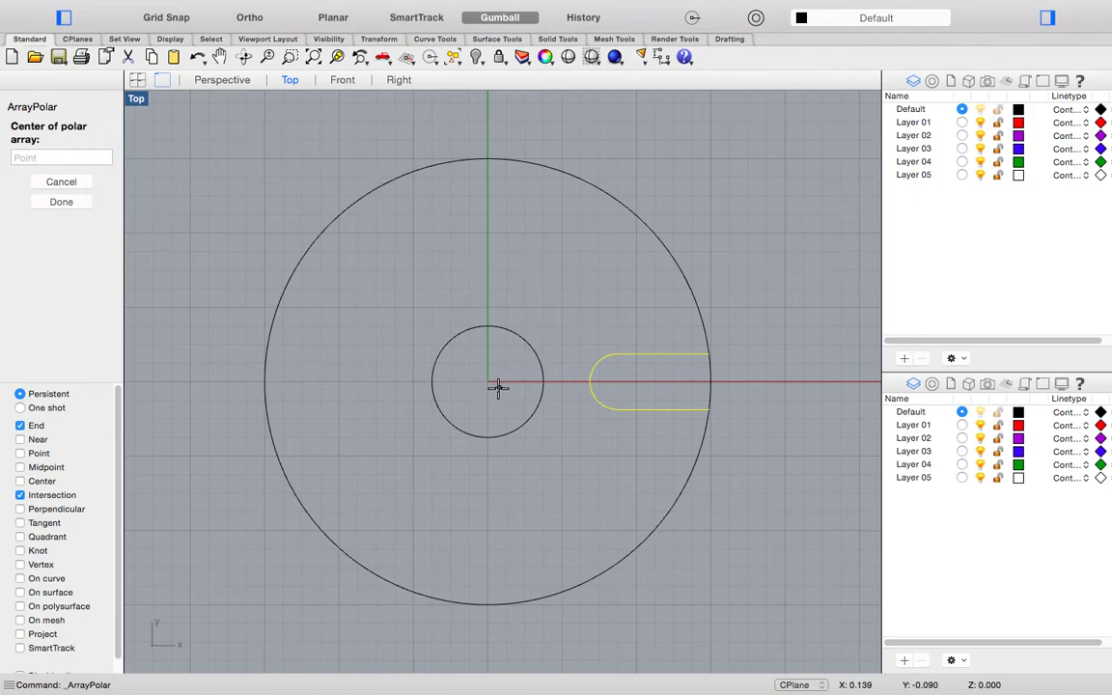
{"action": "type", "text": "0"}
{"action": "key", "text": "Return"}
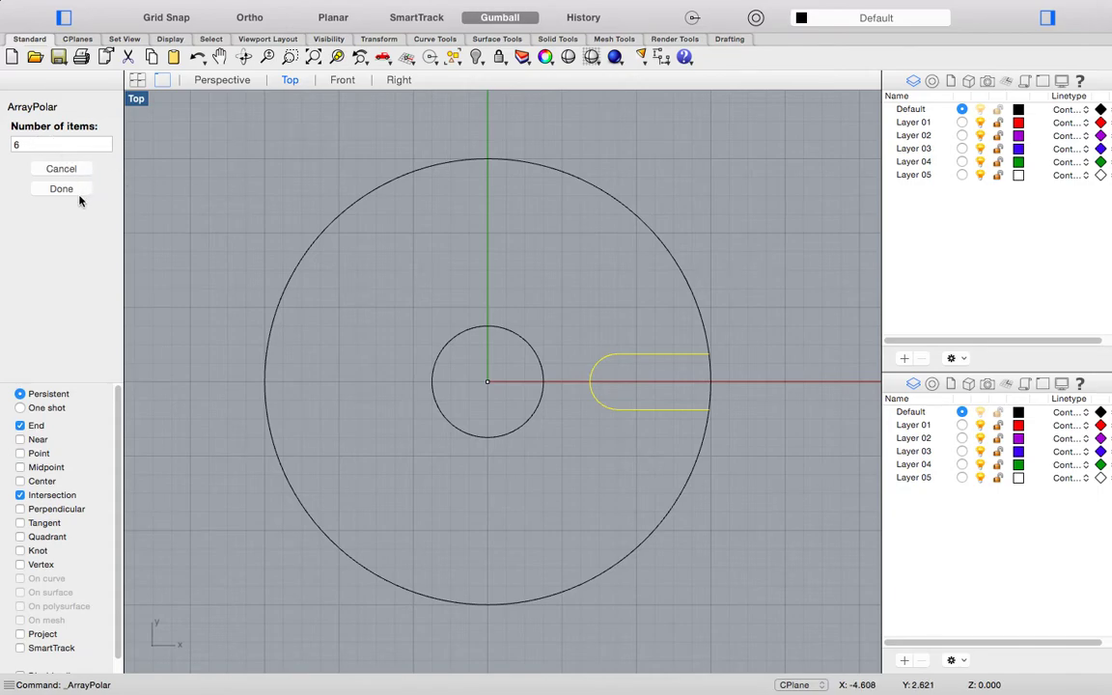
{"action": "key", "text": "Return"}
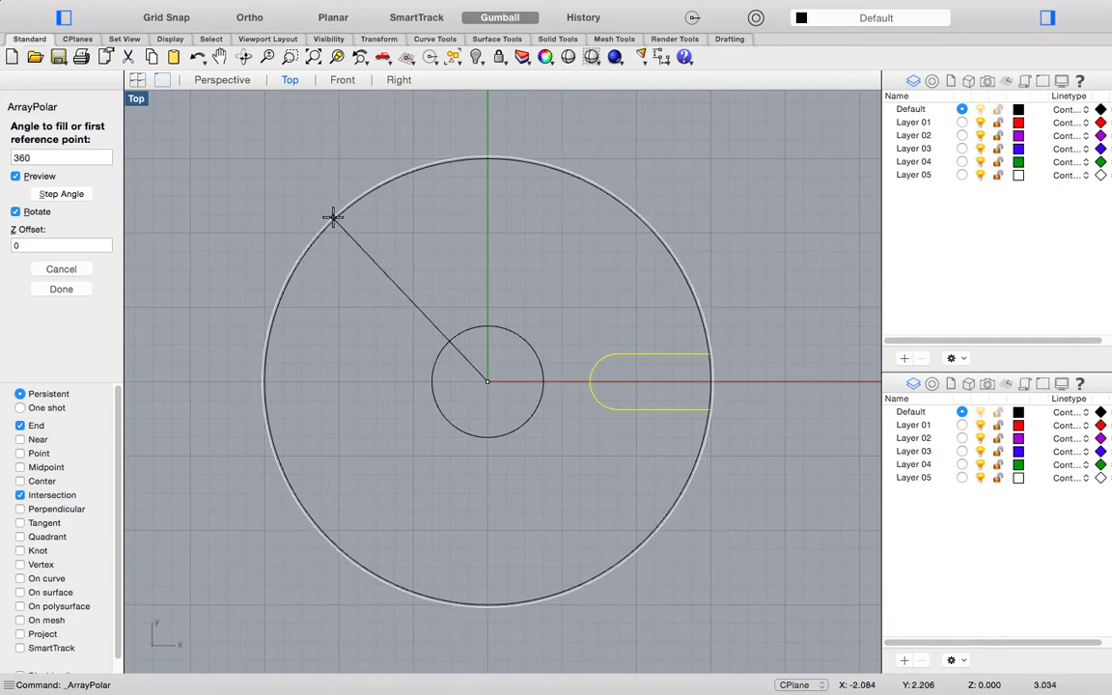
{"action": "key", "text": "Return"}
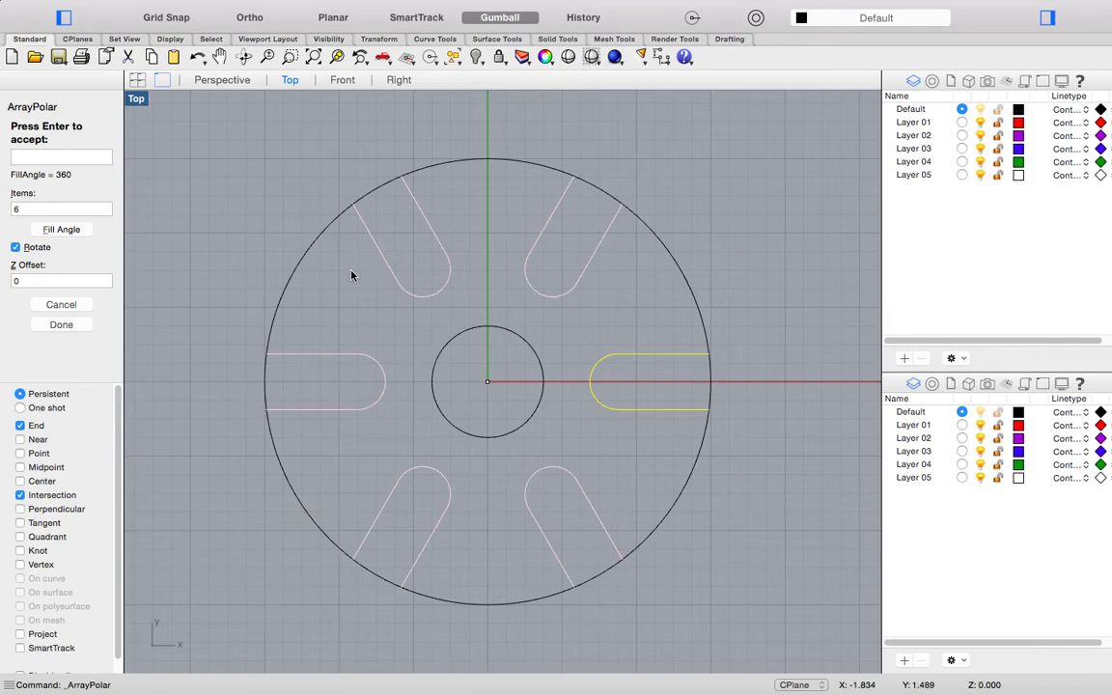
{"action": "key", "text": "Return"}
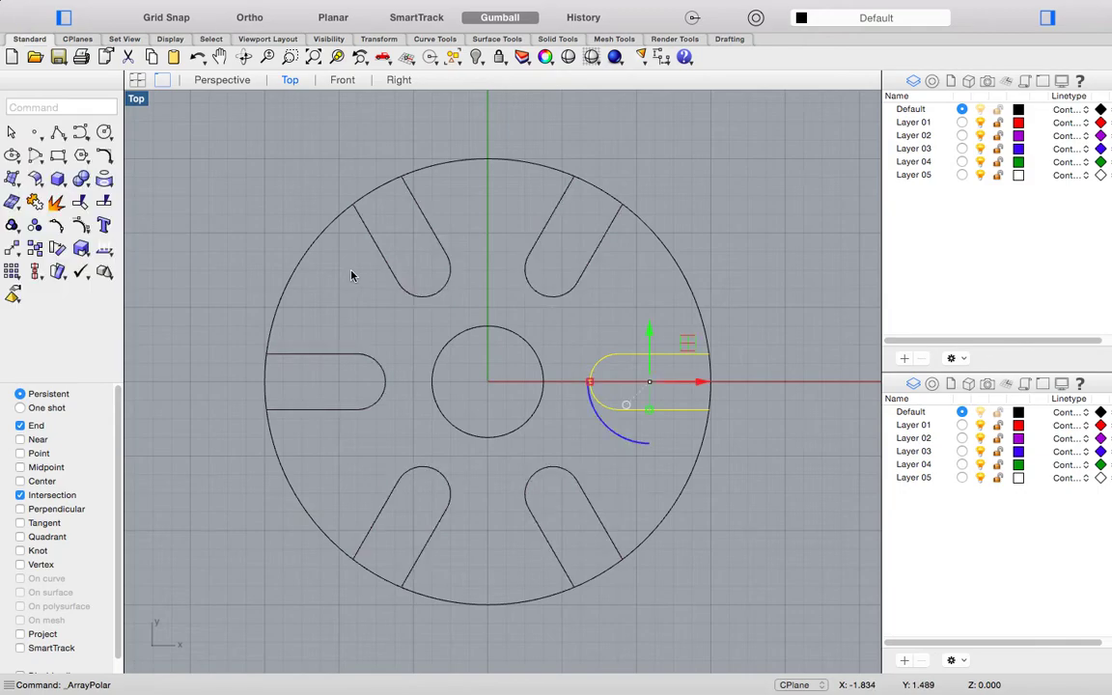
{"action": "left_click", "coordinate": [362, 319]}
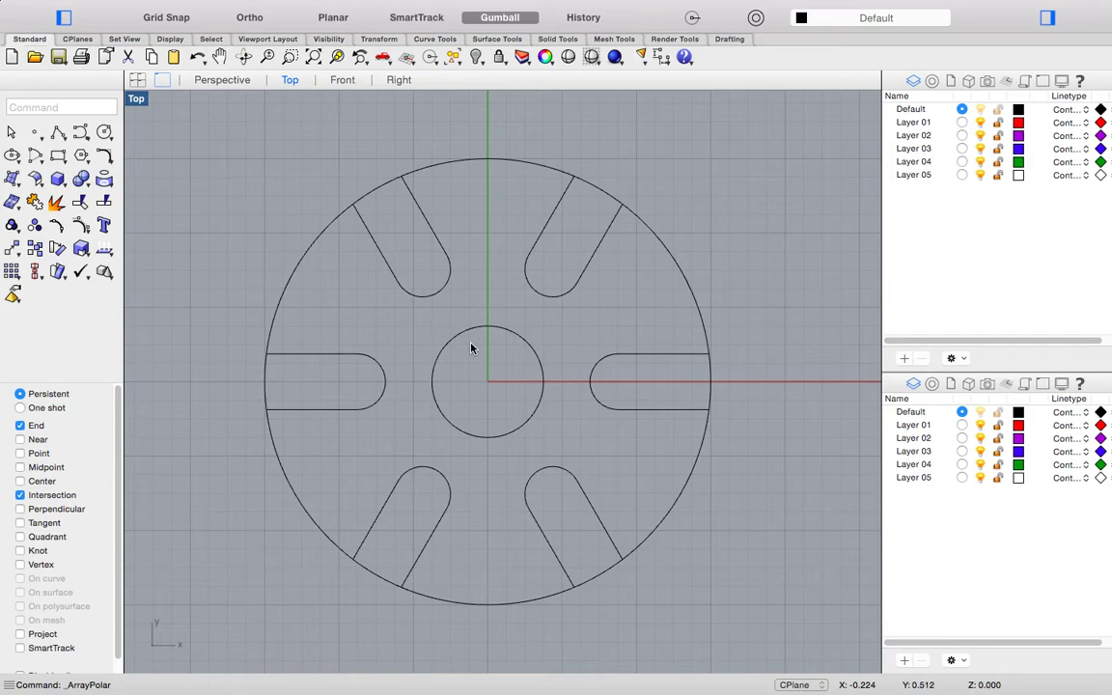
Run Curve Boolean on all curves with Delete Input set to All, keeping the wheel body region outside the slots and centre hole.
{"action": "mouse_move", "coordinate": [276, 14]}
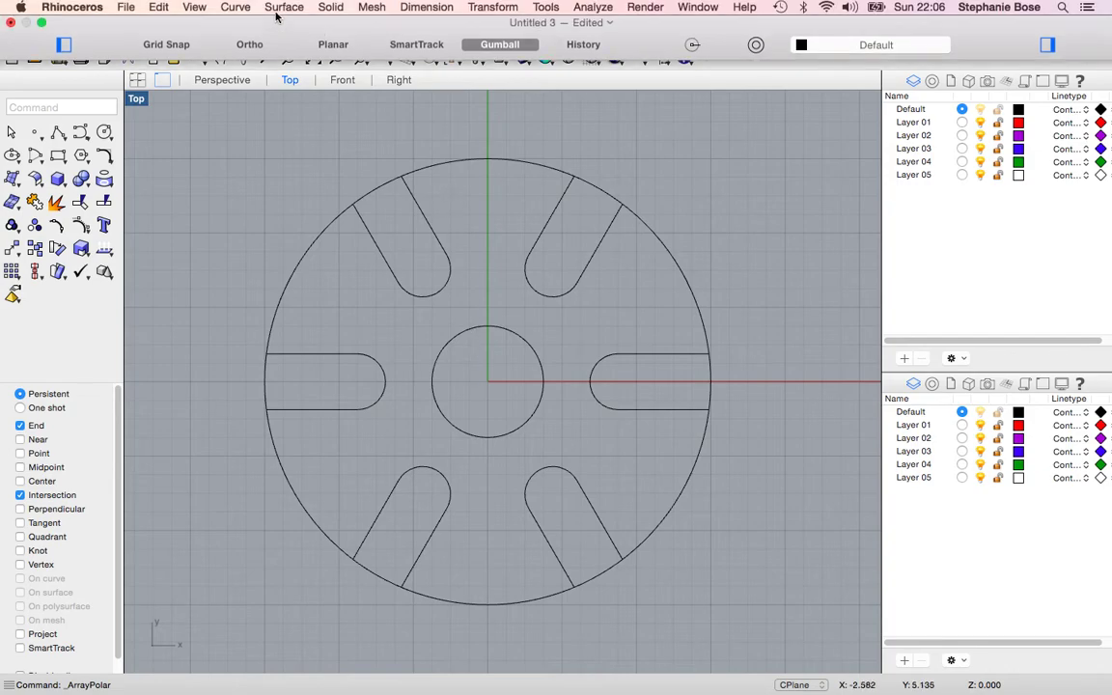
{"action": "left_click", "coordinate": [234, 9]}
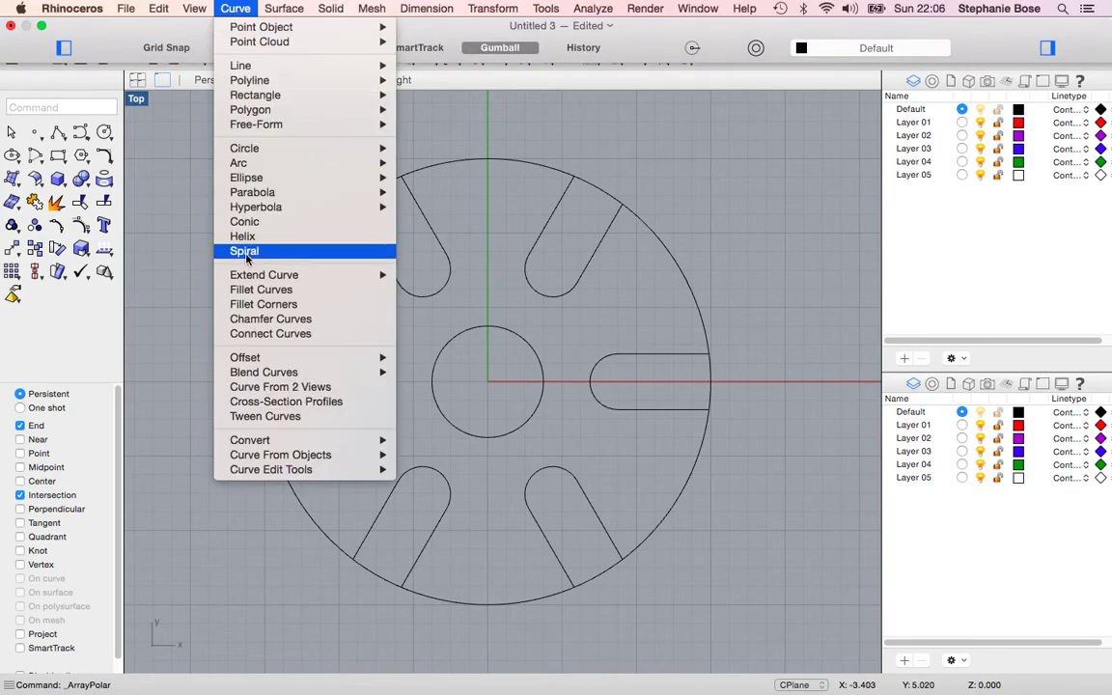
{"action": "mouse_move", "coordinate": [289, 469]}
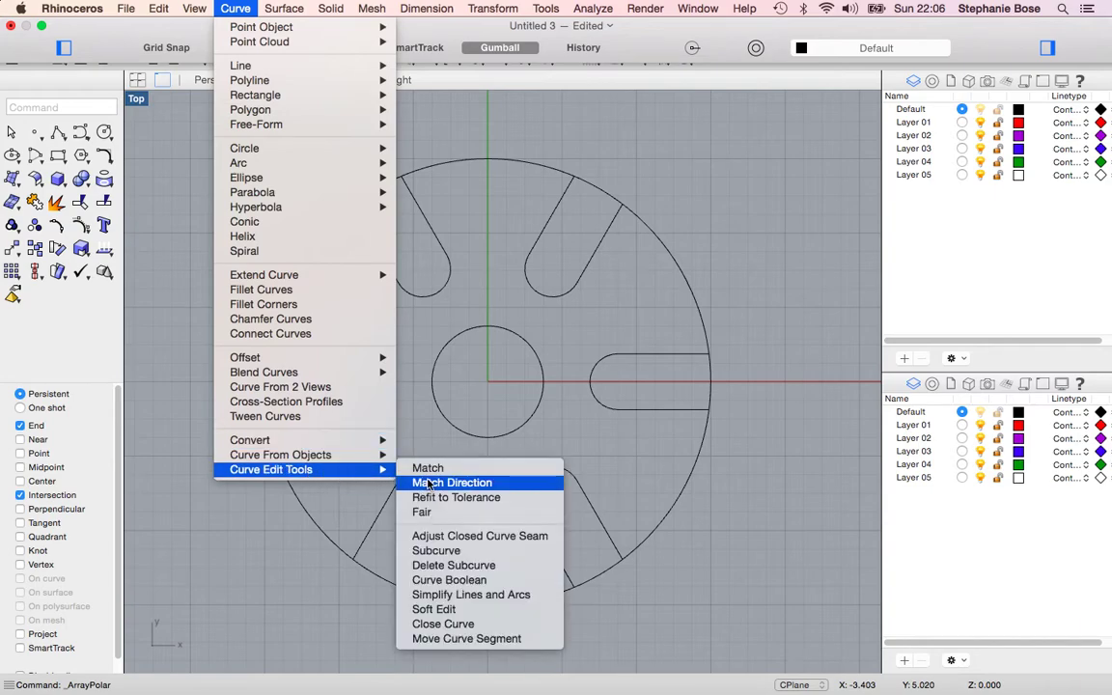
{"action": "left_click", "coordinate": [463, 582]}
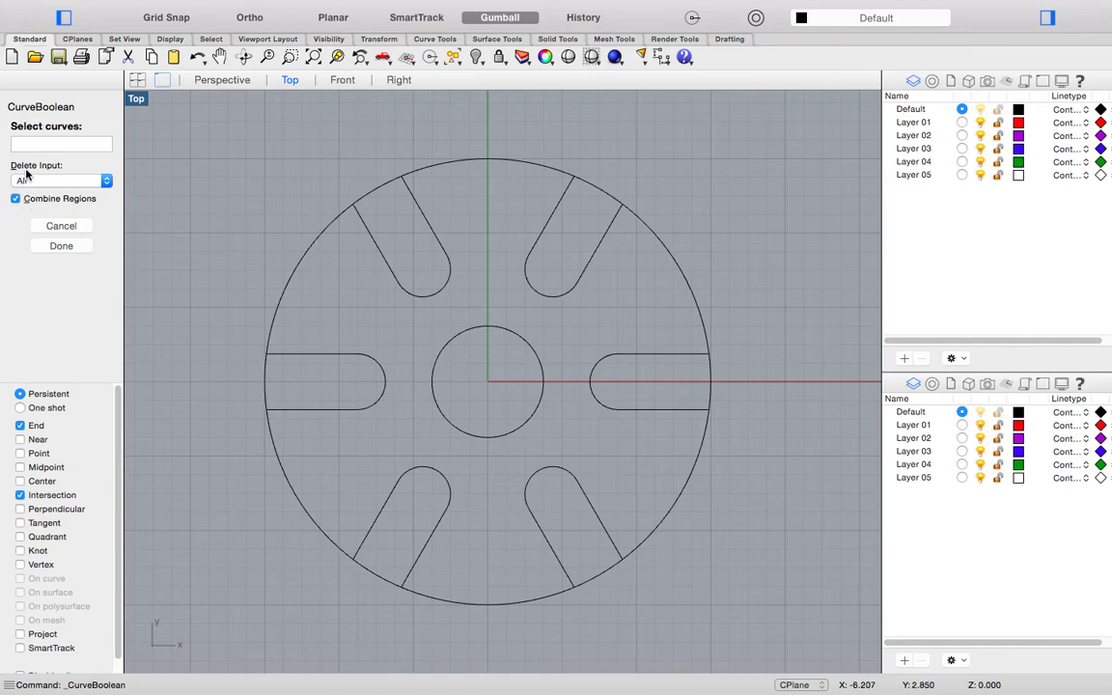
{"action": "left_click", "coordinate": [105, 181]}
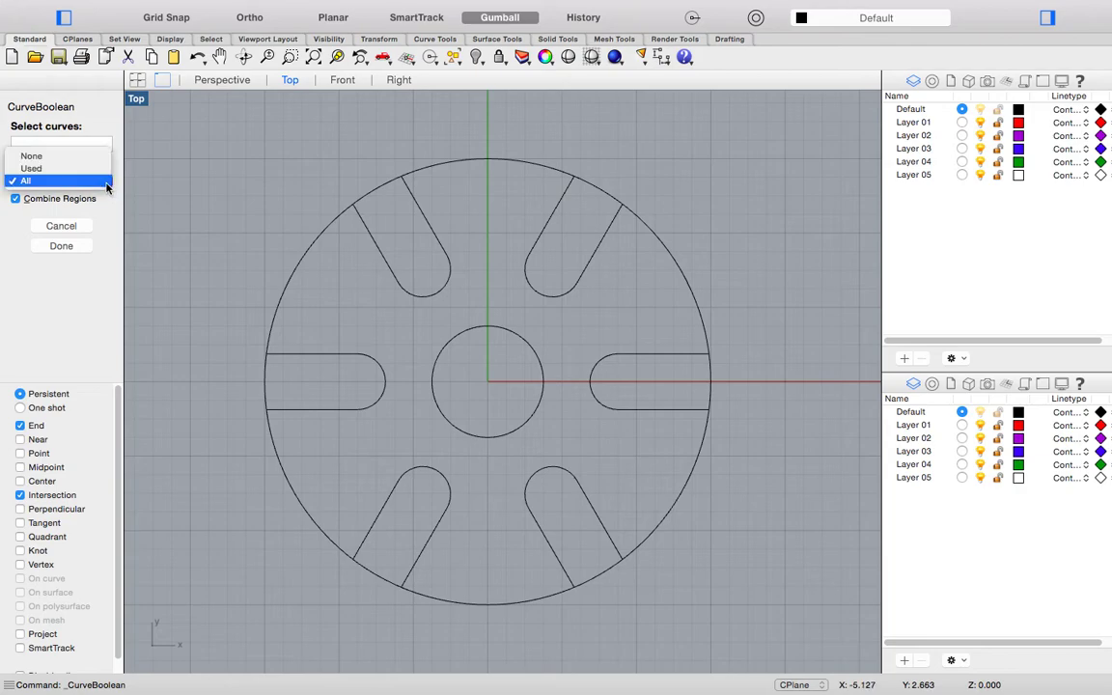
{"action": "left_click", "coordinate": [44, 183]}
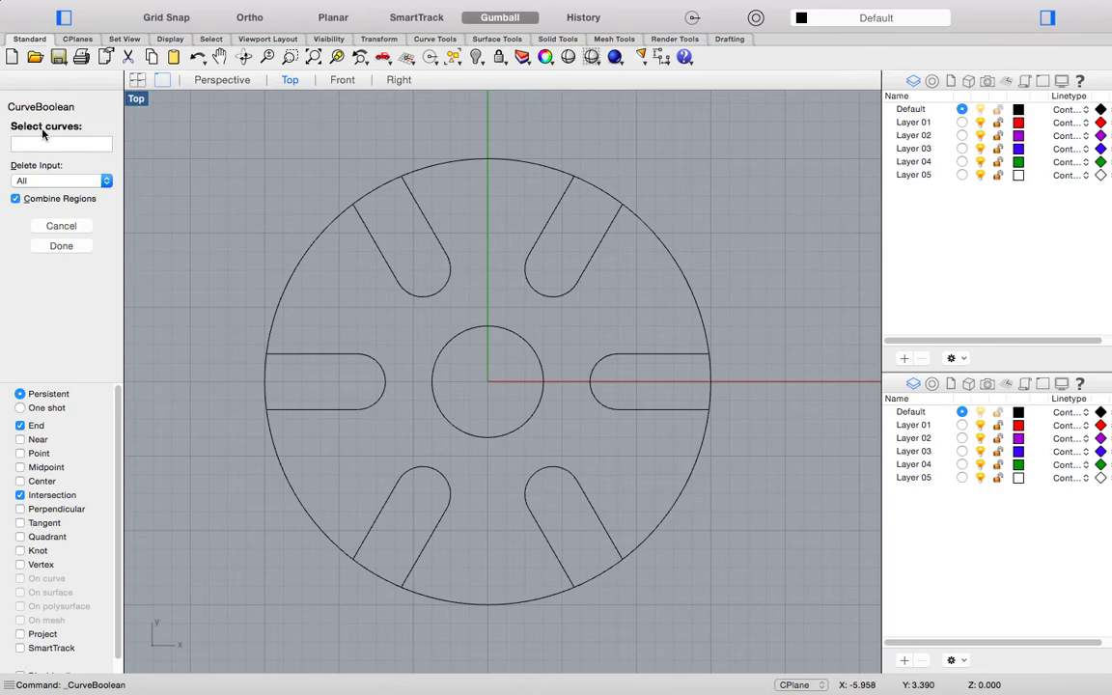
{"action": "scroll", "coordinate": [536, 328], "scroll_direction": "down", "scroll_amount": 1}
{"action": "left_click_drag", "start_coordinate": [726, 571], "coordinate": [236, 155]}
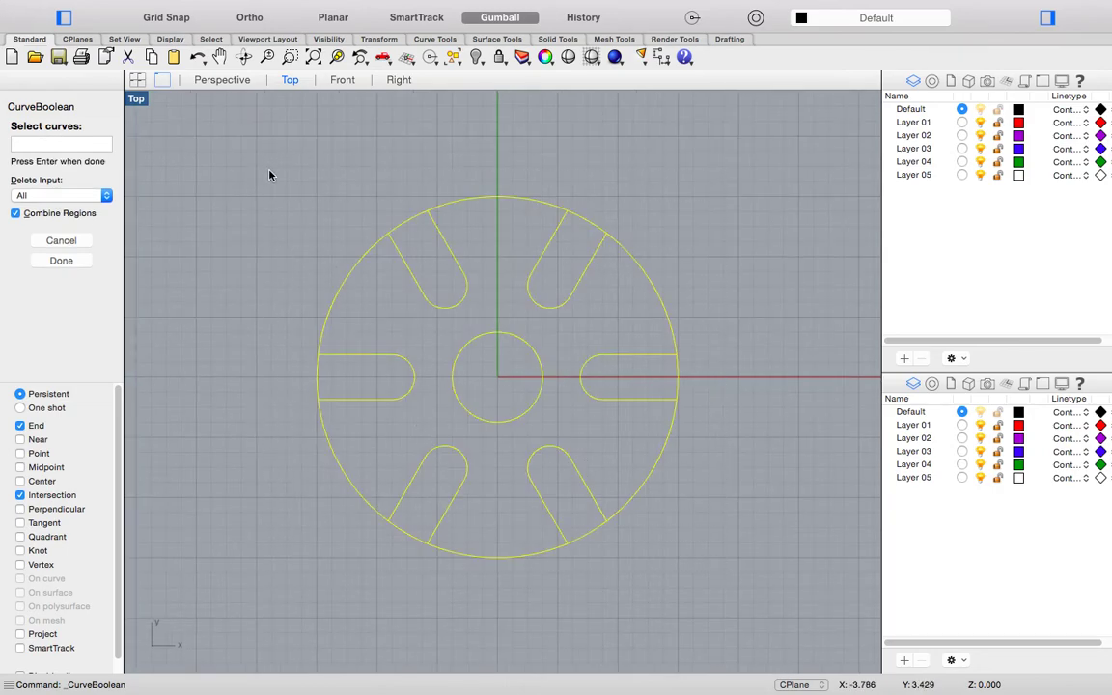
{"action": "key", "text": "Return"}
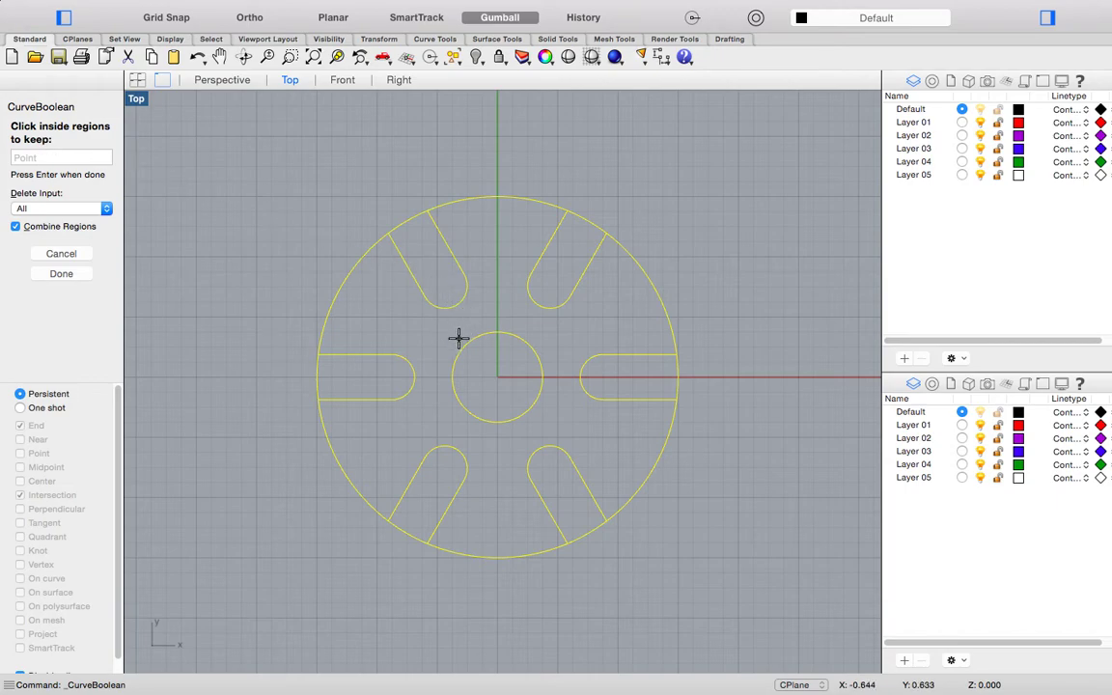
{"action": "scroll", "coordinate": [444, 315], "scroll_direction": "up", "scroll_amount": 2}
{"action": "left_click", "coordinate": [376, 315]}
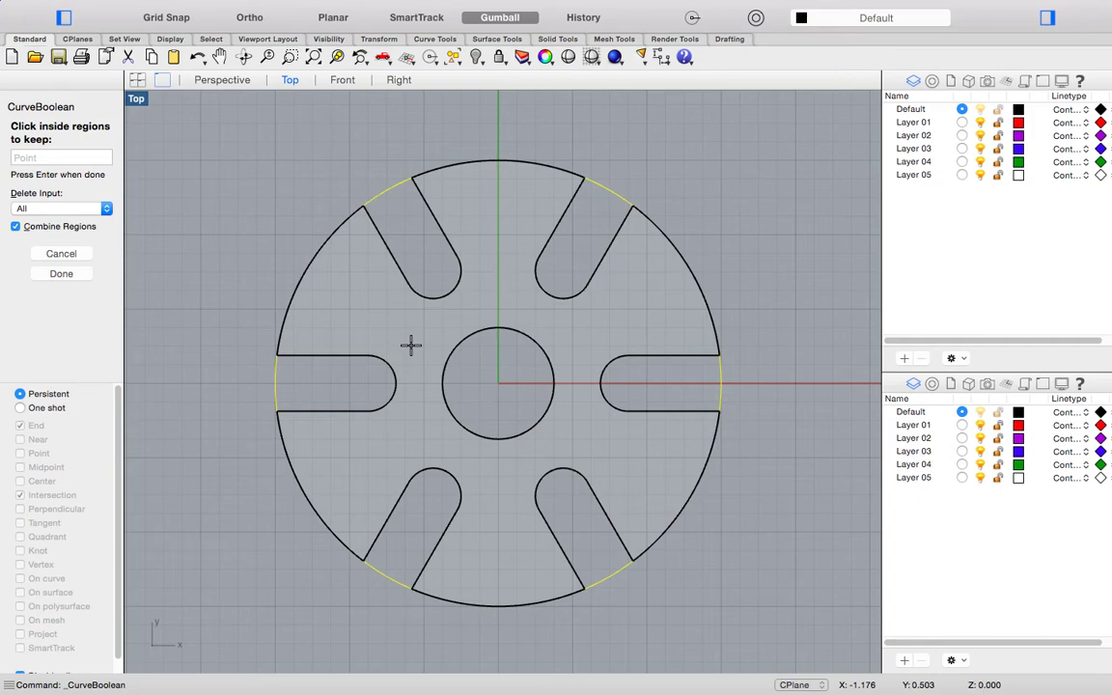
{"action": "key", "text": "Return"}
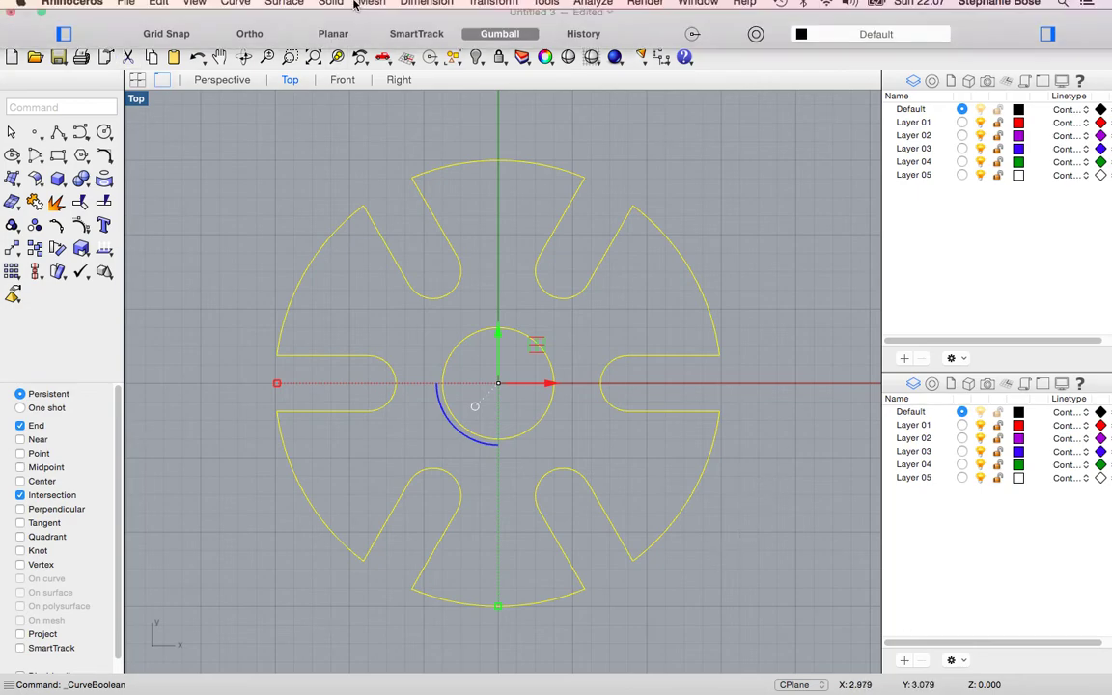
Extrude the slotted wheel profile and its centre hole straight as a solid by 1, checking it in the Perspective view.
{"action": "left_click", "coordinate": [331, 10]}
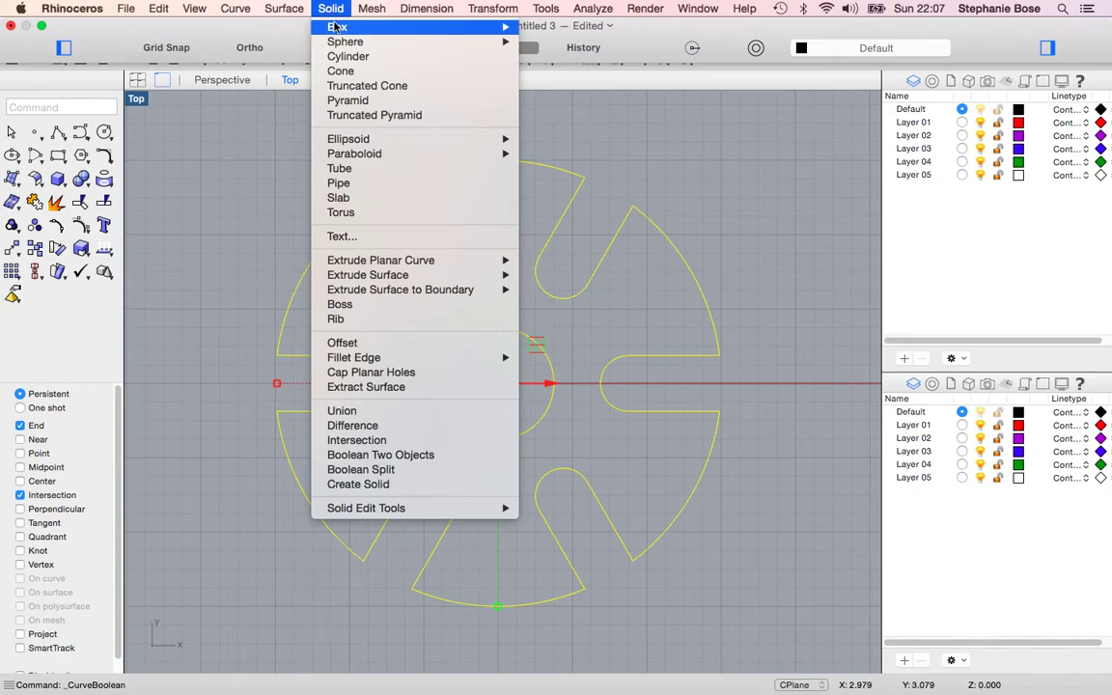
{"action": "mouse_move", "coordinate": [381, 260]}
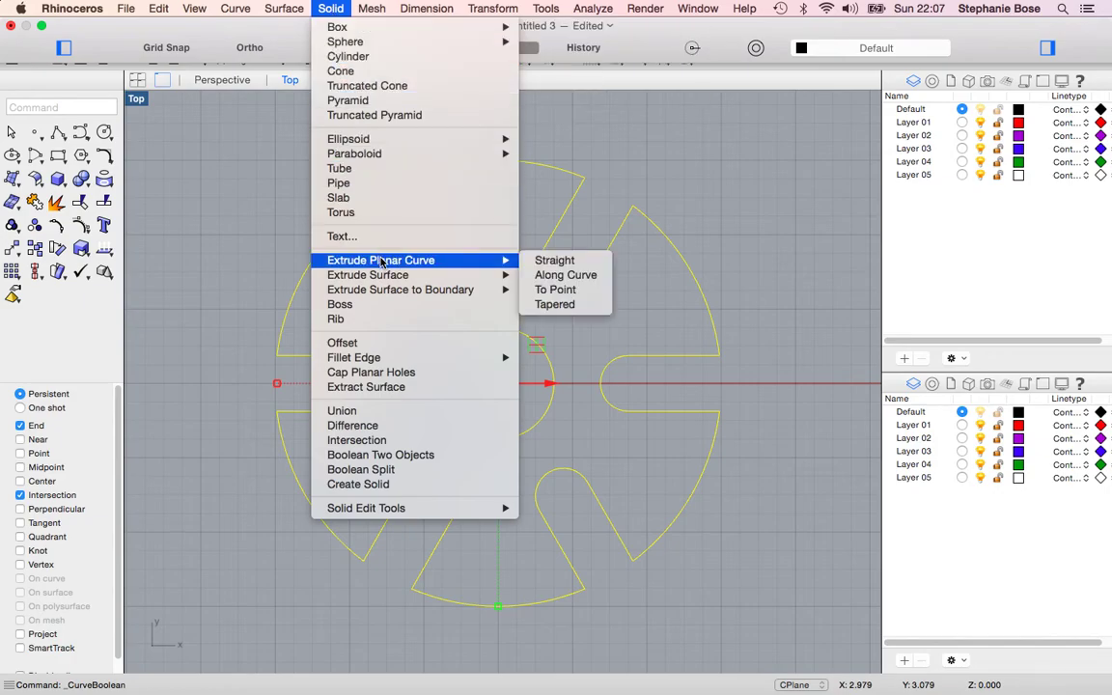
{"action": "left_click", "coordinate": [556, 261]}
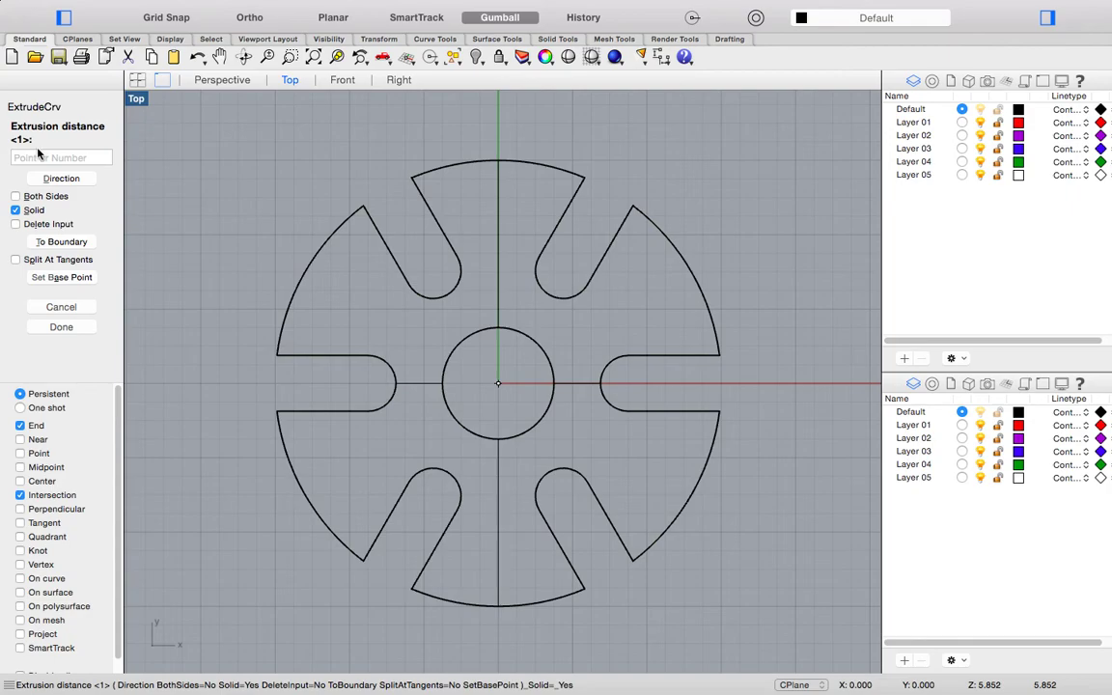
{"action": "left_click", "coordinate": [221, 79]}
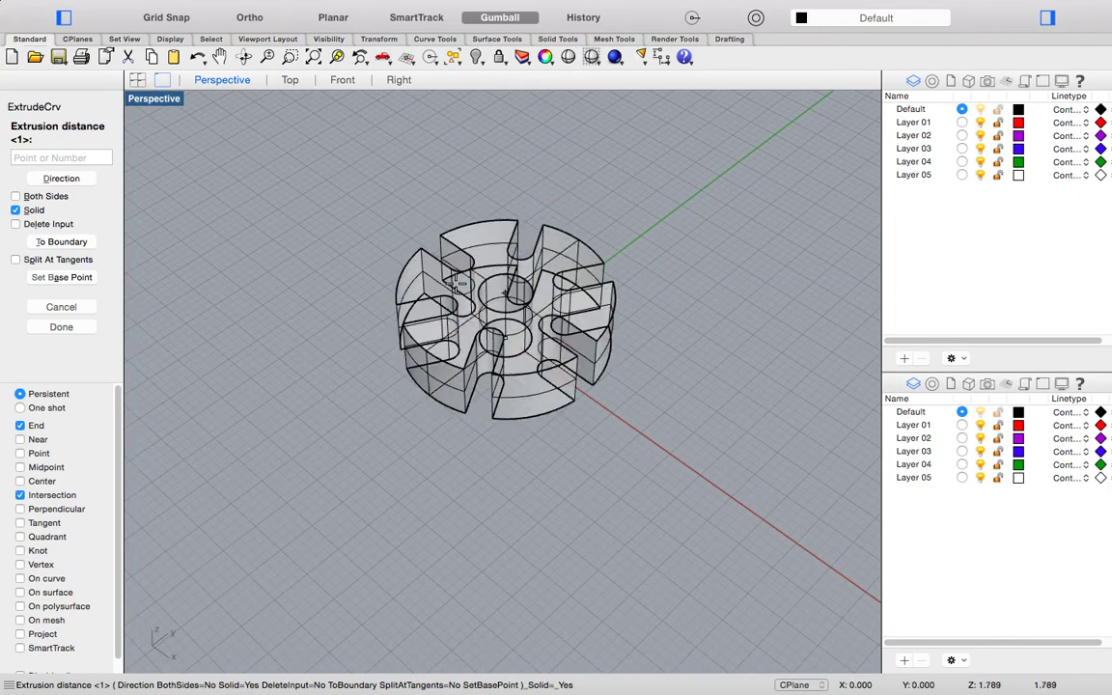
{"action": "scroll", "coordinate": [420, 271], "scroll_direction": "up", "scroll_amount": 3}
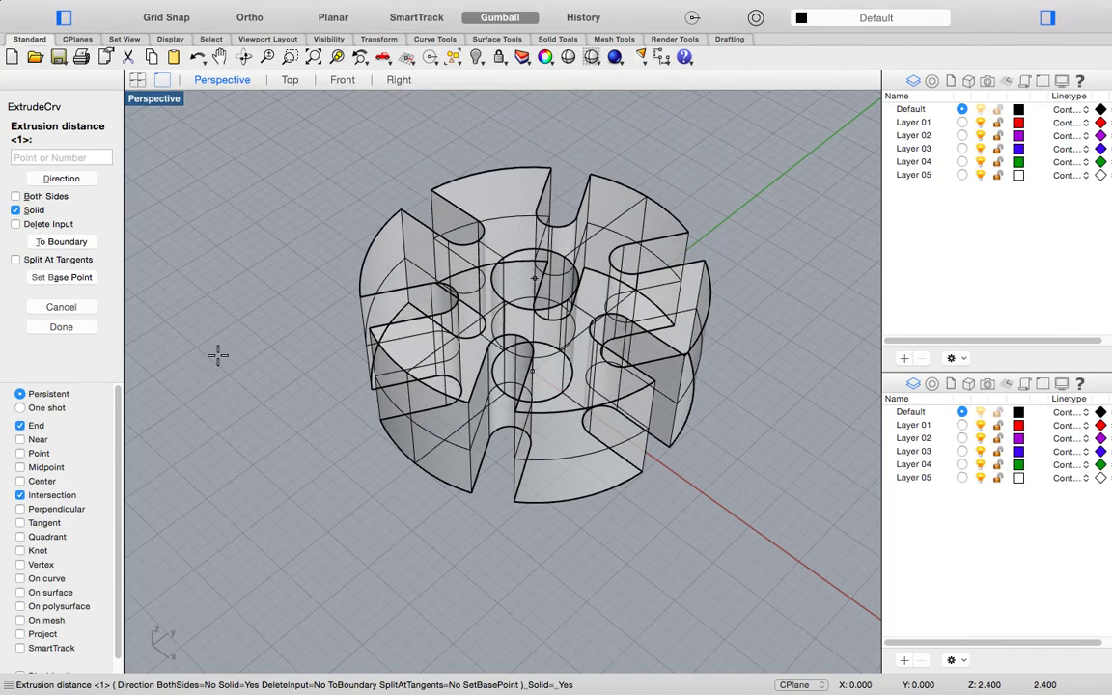
{"action": "left_click", "coordinate": [218, 356]}
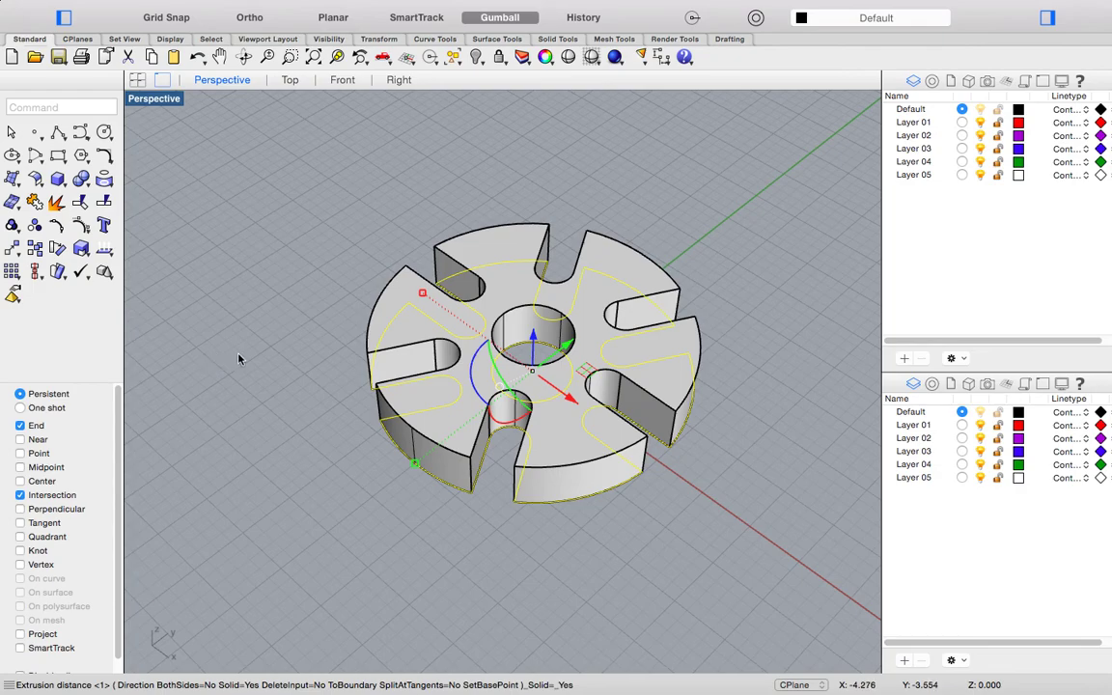
{"action": "key", "text": "Escape"}
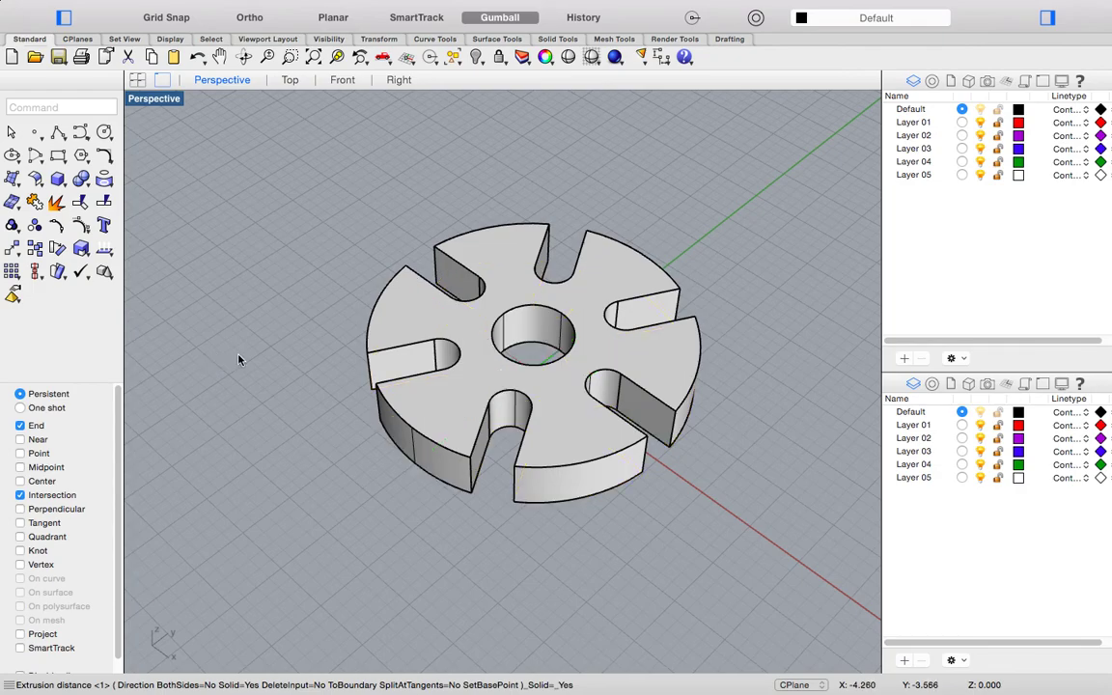